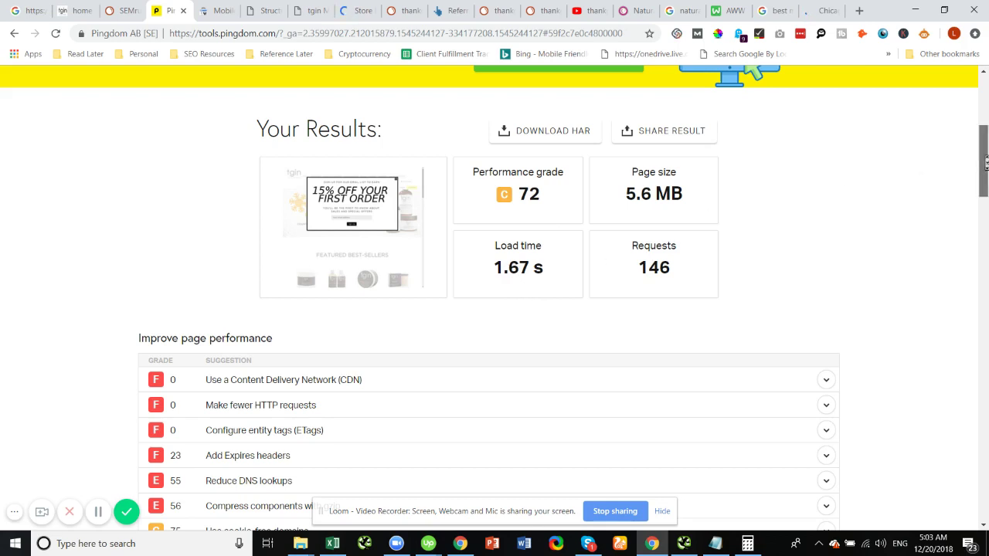
# Review the Pingdom speed results, then examine the Mobile-Friendly Test results and phone screenshot for thankgoditsnatural.com
pyautogui.moveTo(986, 162); pyautogui.dragTo(986, 174)
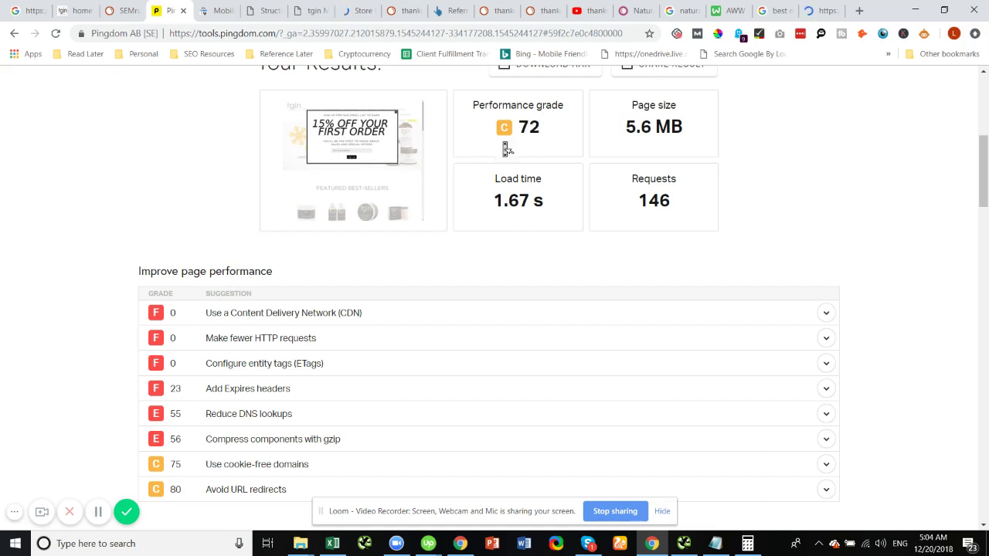
pyautogui.click(220, 12)
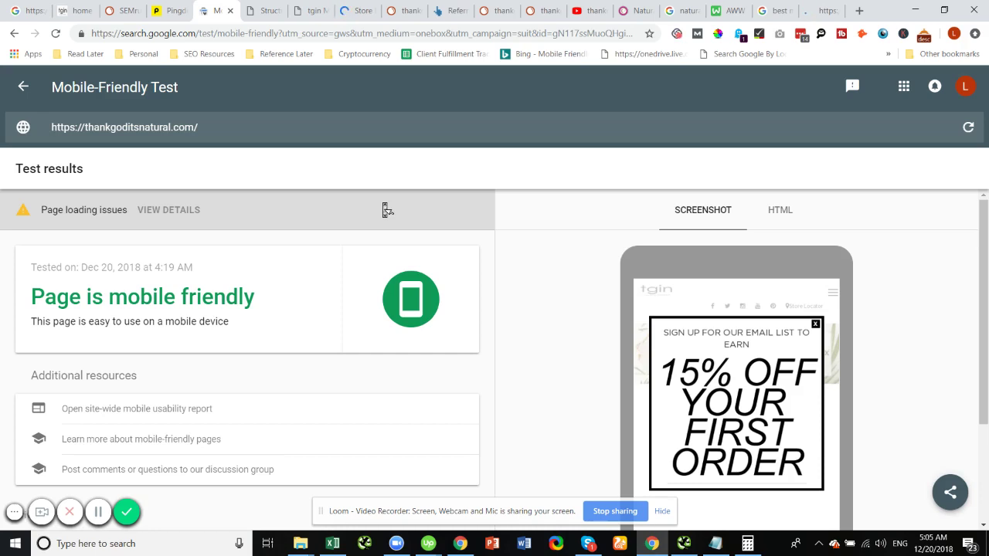
pyautogui.scroll(-1, 988, 263)
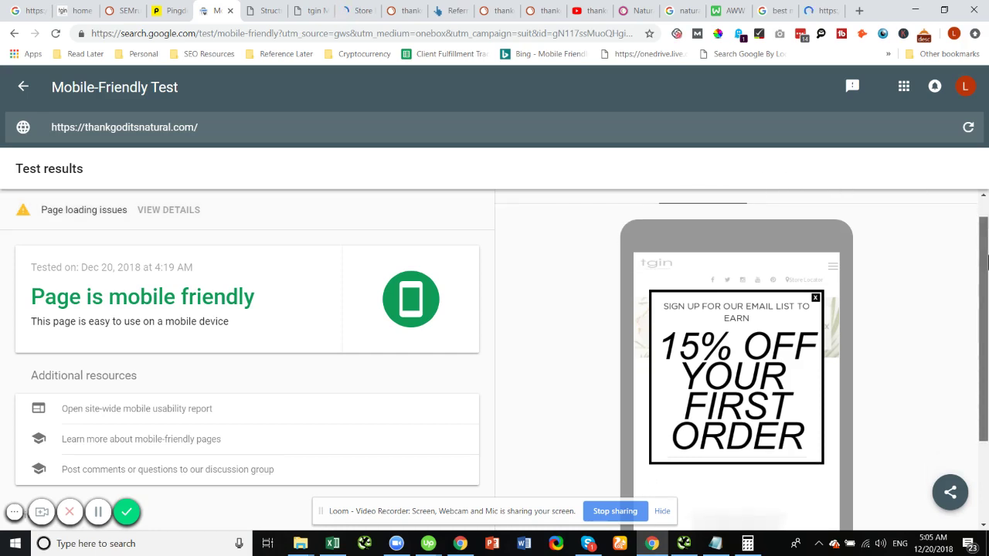
pyautogui.scroll(-3, 988, 263)
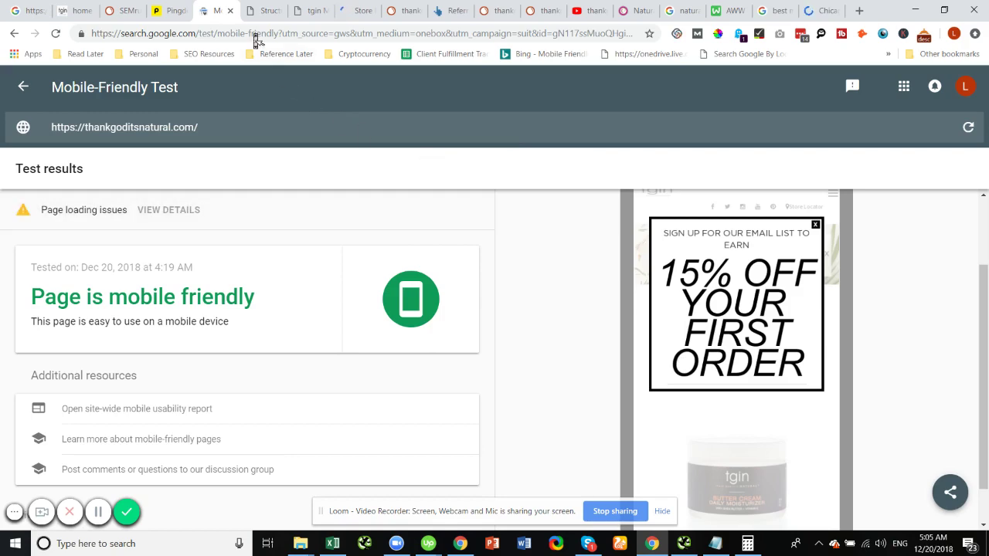
# Switch to the Structured Data Testing Tool and view the details of the detected Organization item
pyautogui.click(261, 13)
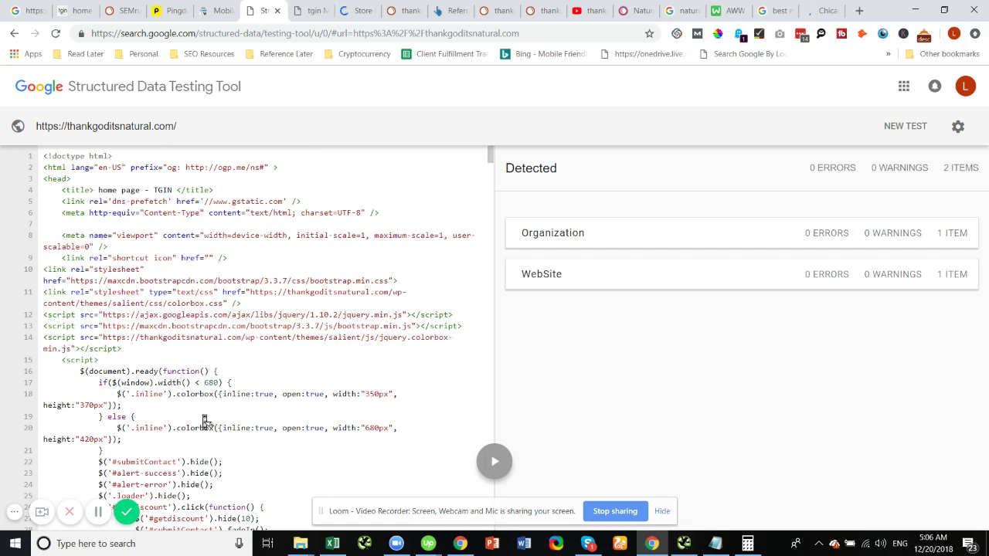
pyautogui.click(590, 245)
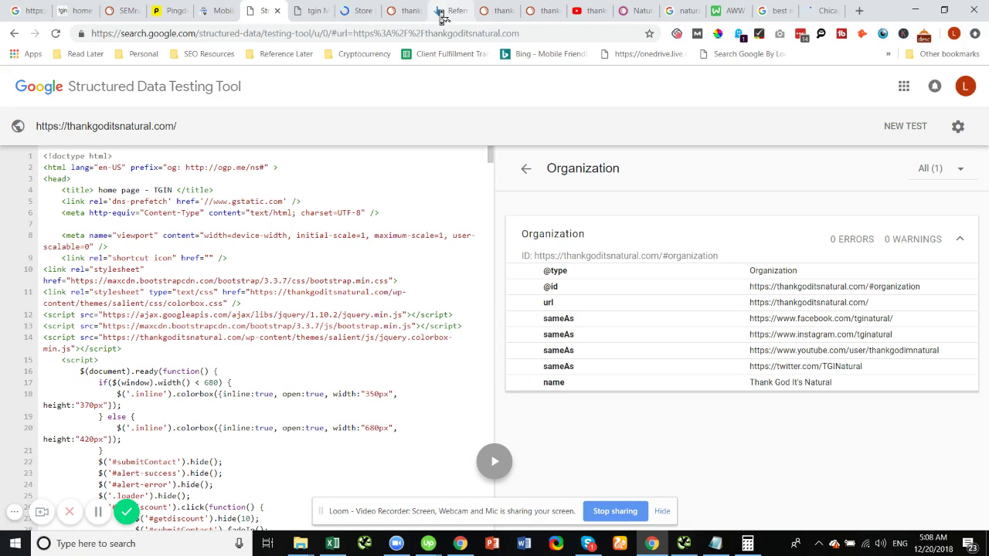
# Switch to Ahrefs, look over the referring domains list, and inspect the latest point on the overview's referring domains chart
pyautogui.click(442, 16)
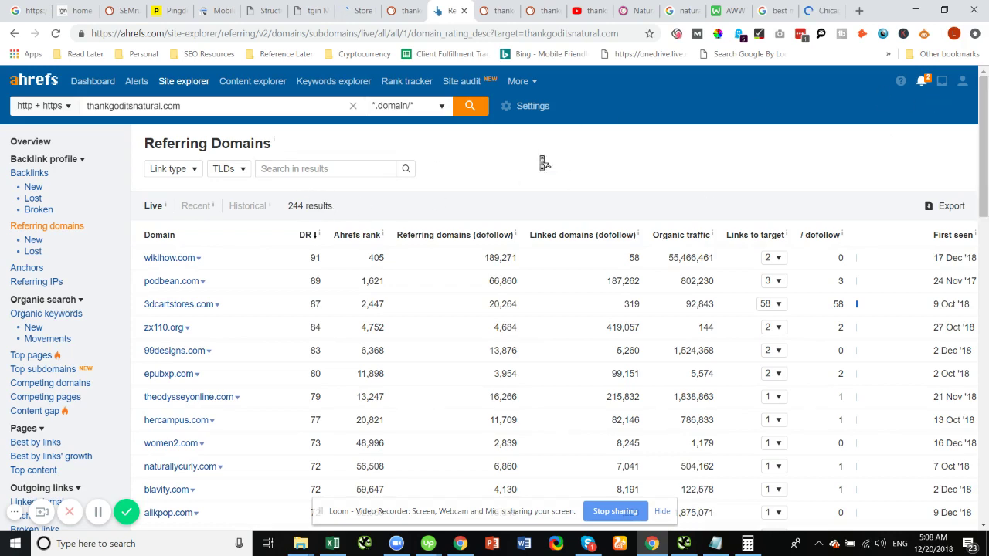
pyautogui.moveTo(191, 123); pyautogui.dragTo(223, 379)
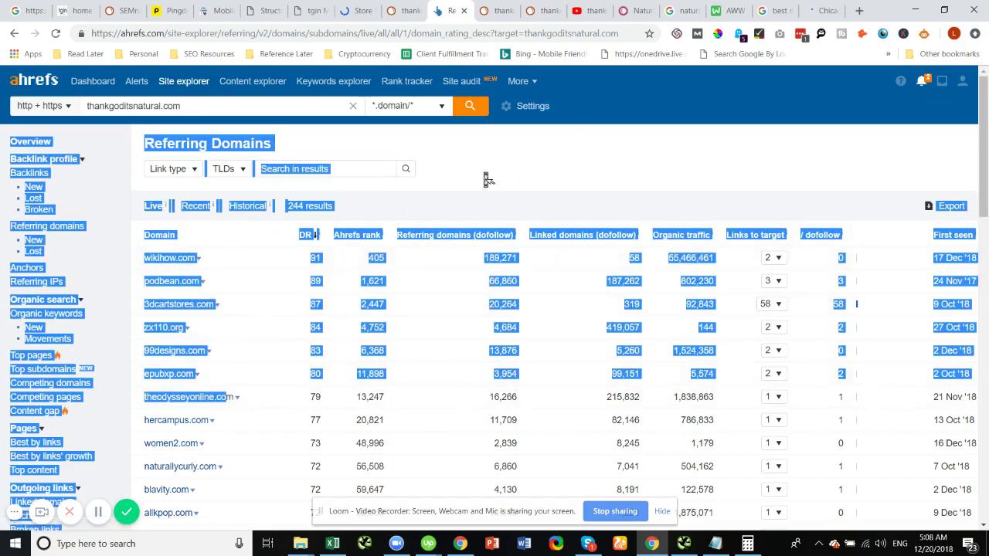
pyautogui.click(531, 180)
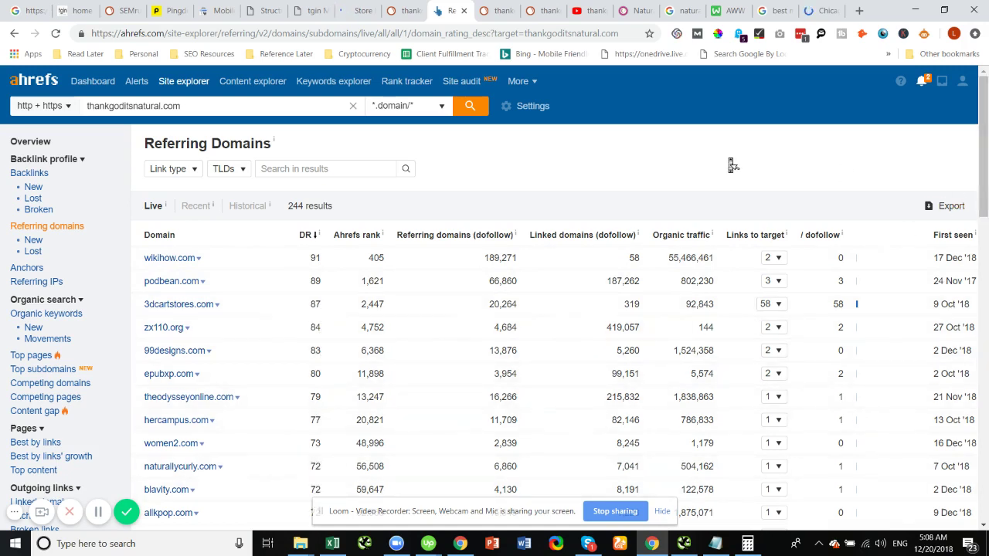
pyautogui.click(34, 143)
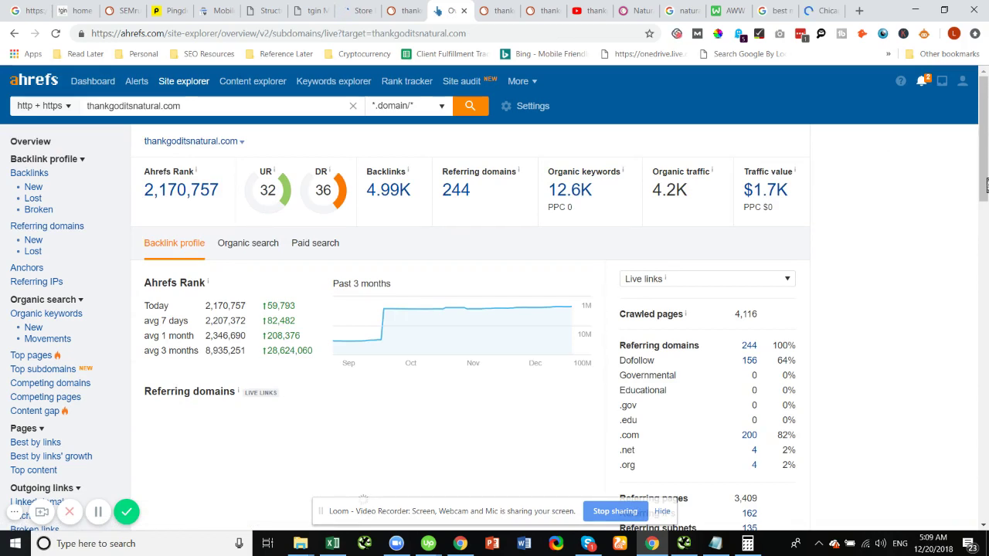
pyautogui.scroll(-2, 987, 185)
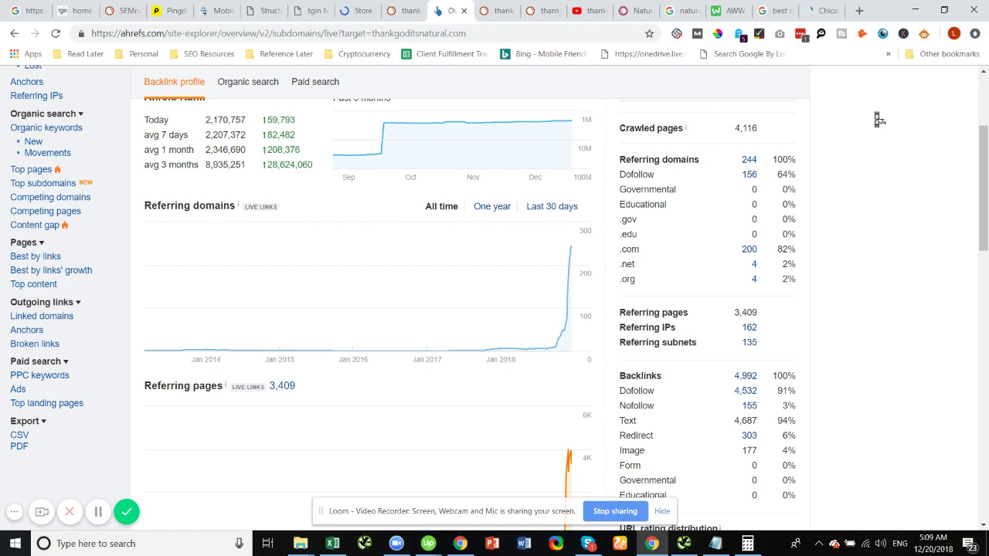
pyautogui.moveTo(574, 251)
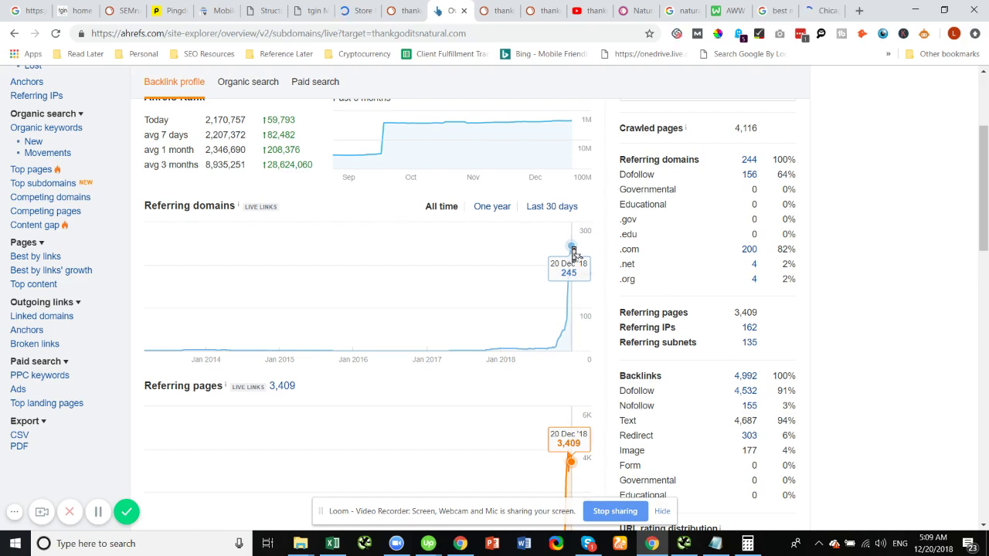
# Switch to SEMrush Link Building and examine the domain prospects listed for thankgoditsnatural.com
pyautogui.click(402, 10)
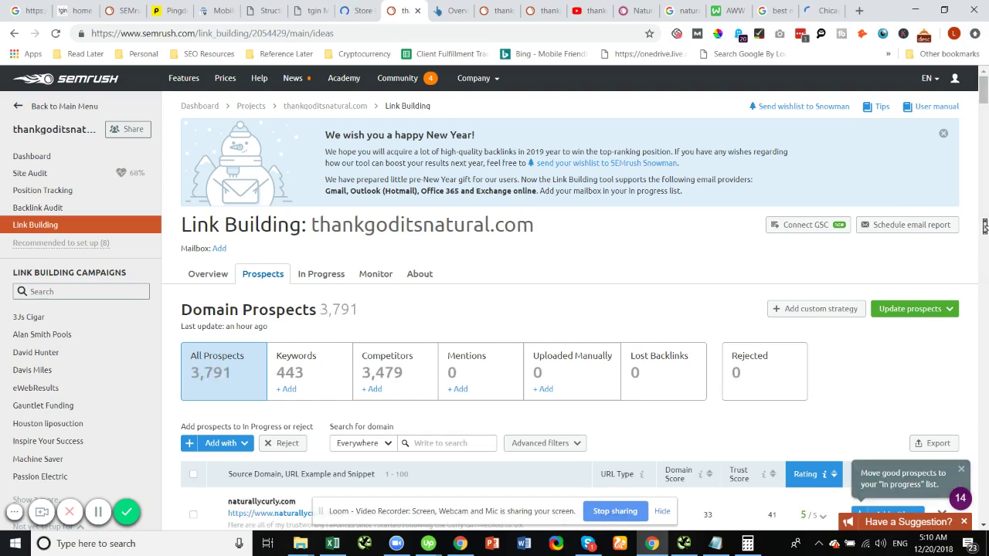
pyautogui.scroll(-5, 979, 93)
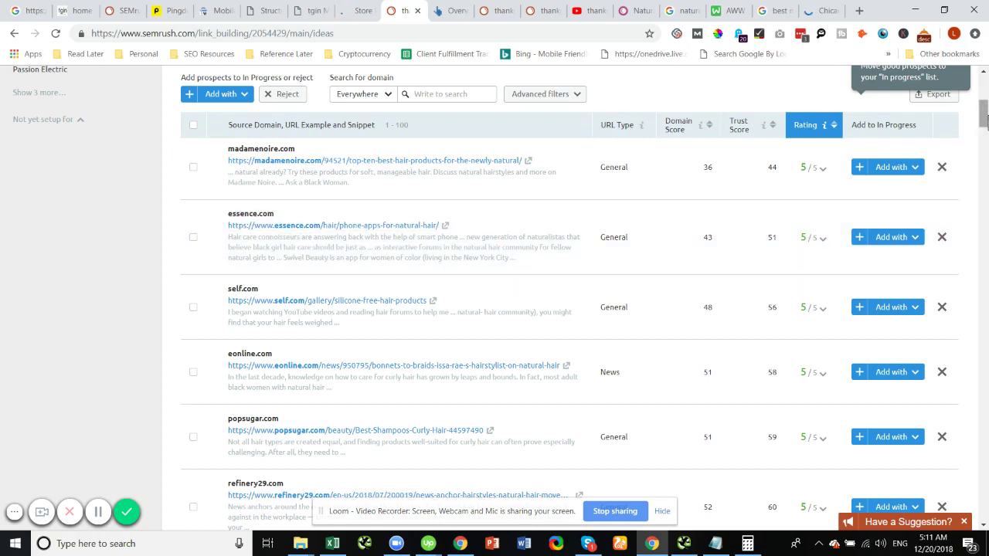
pyautogui.moveTo(984, 114); pyautogui.dragTo(984, 110)
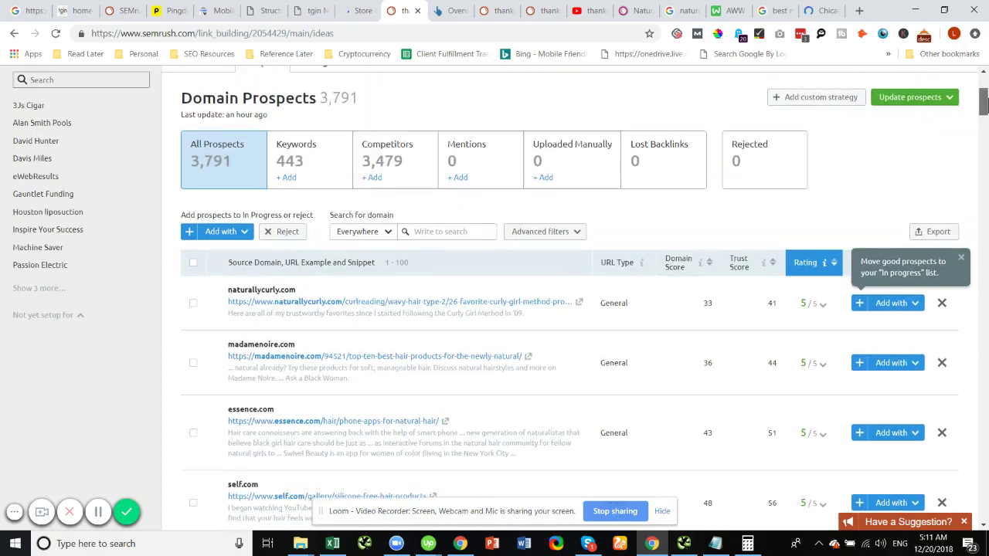
pyautogui.scroll(2, 572, 265)
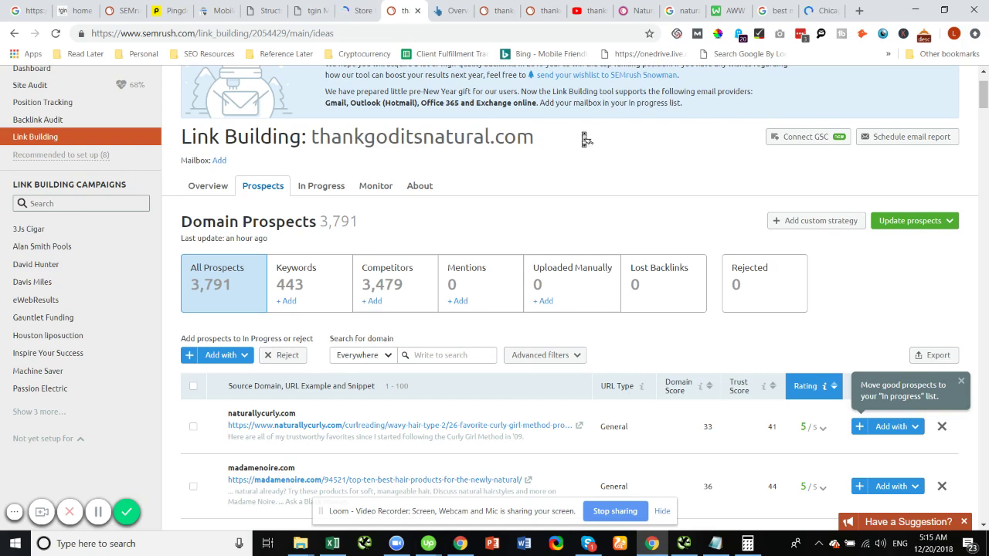
# Examine the SEMrush Rankings Distribution table comparing the visibility of thankgoditsnatural.com with its competitors
pyautogui.click(497, 17)
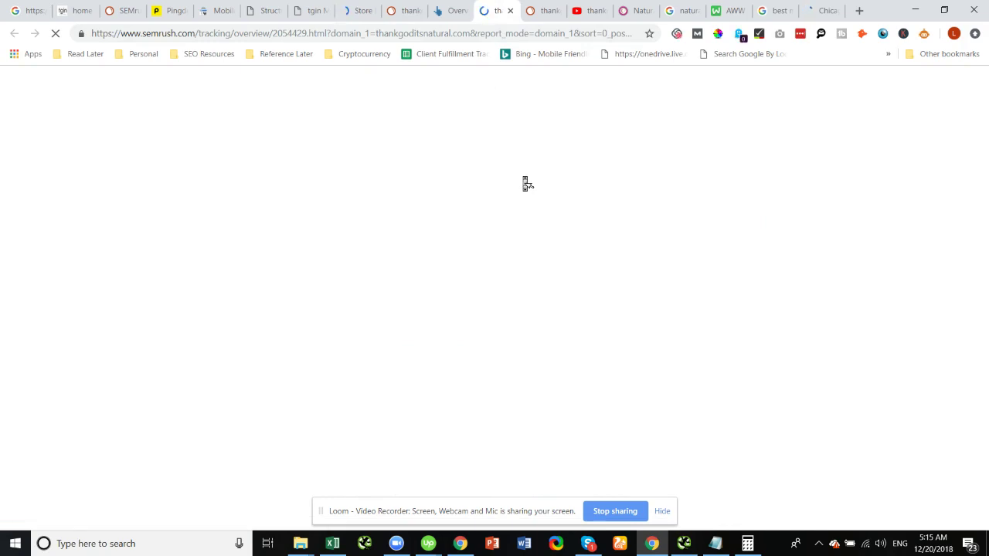
pyautogui.click(546, 13)
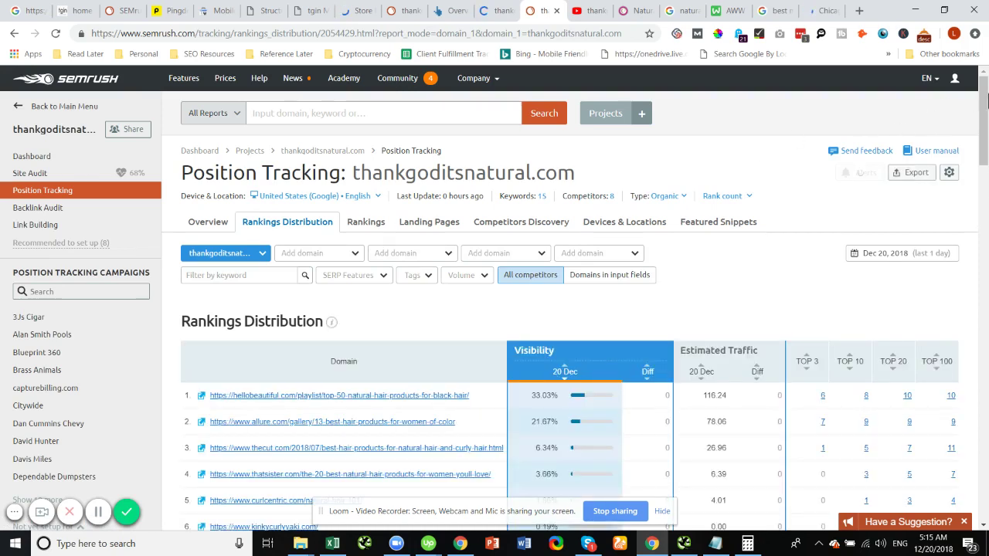
pyautogui.moveTo(984, 120); pyautogui.dragTo(983, 121)
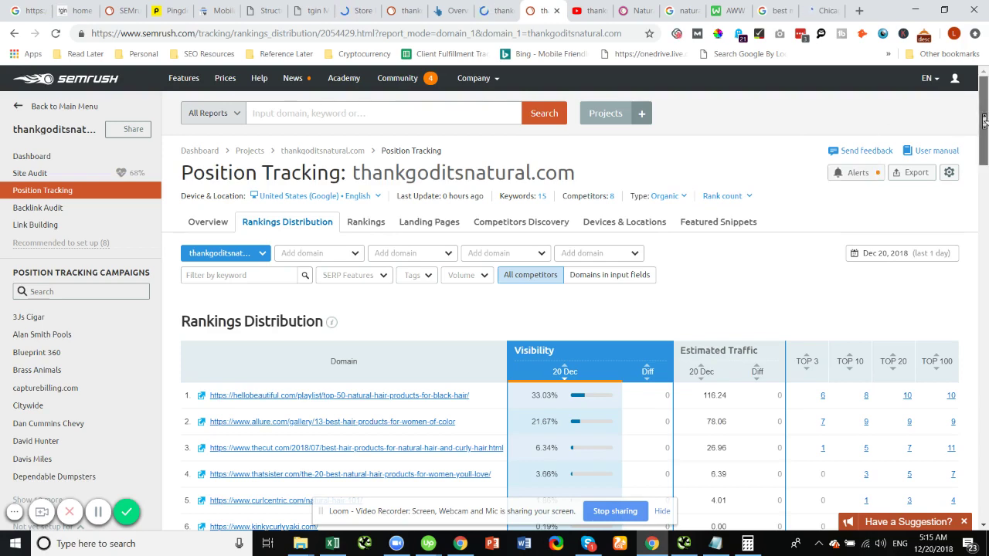
pyautogui.moveTo(984, 120); pyautogui.dragTo(966, 163)
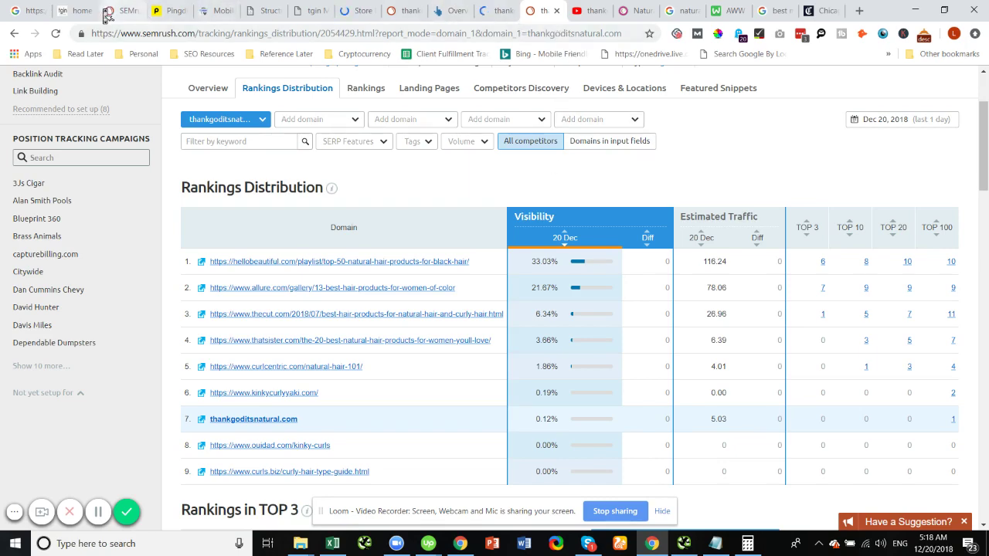
# Return to the tgin home page and view the categories under its Blog section
pyautogui.click(69, 13)
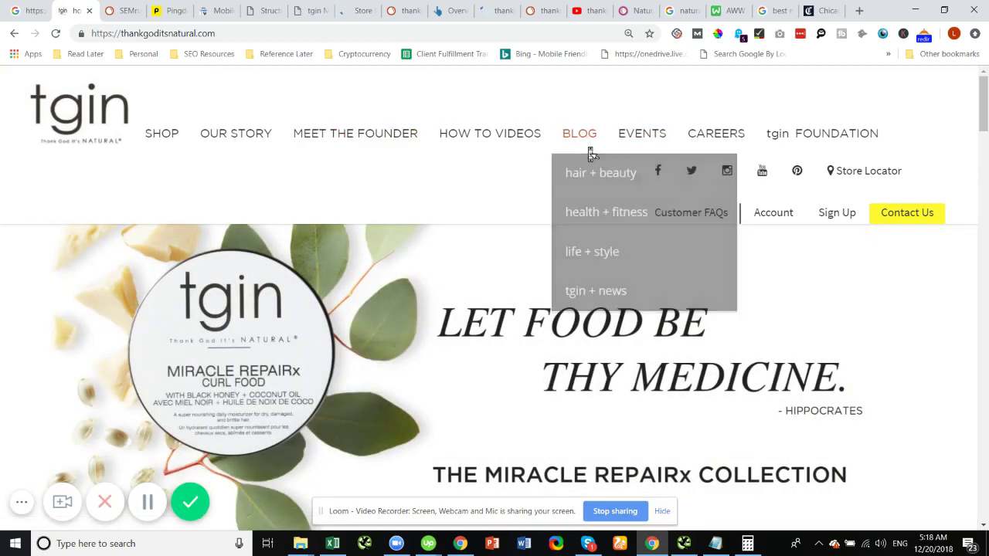
pyautogui.moveTo(585, 147)
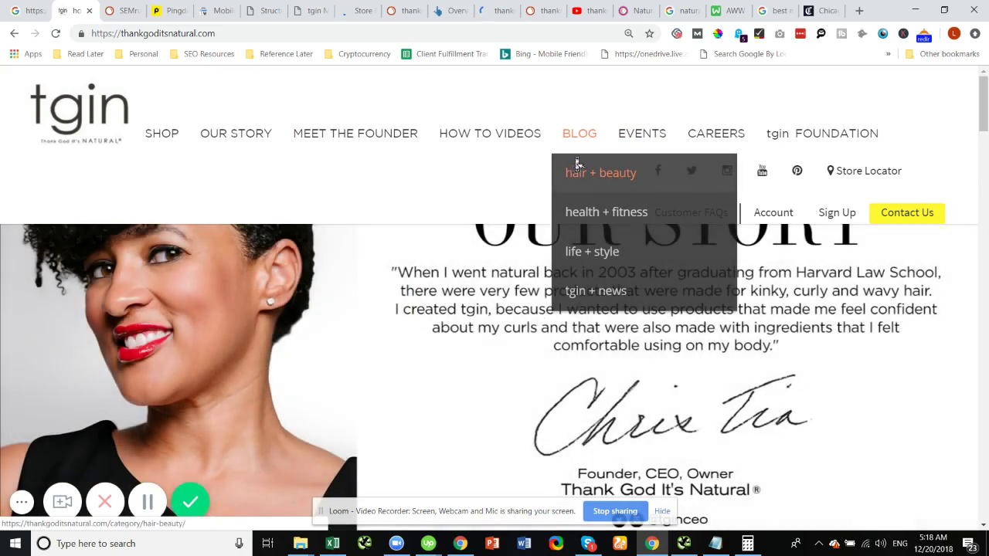
# On the AWW board, draw four small outlined rectangles in two rows of two below the large rectangle
pyautogui.click(727, 13)
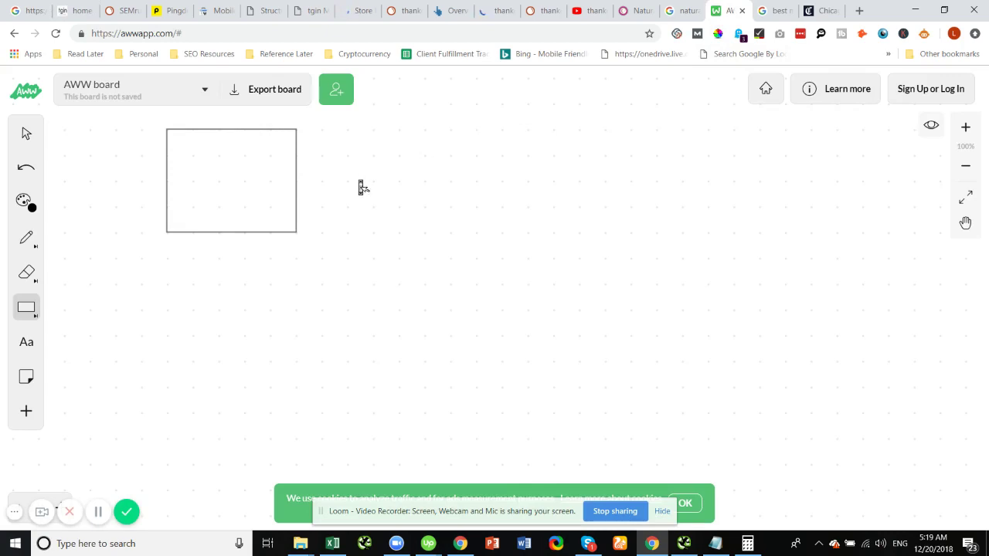
pyautogui.click(28, 311)
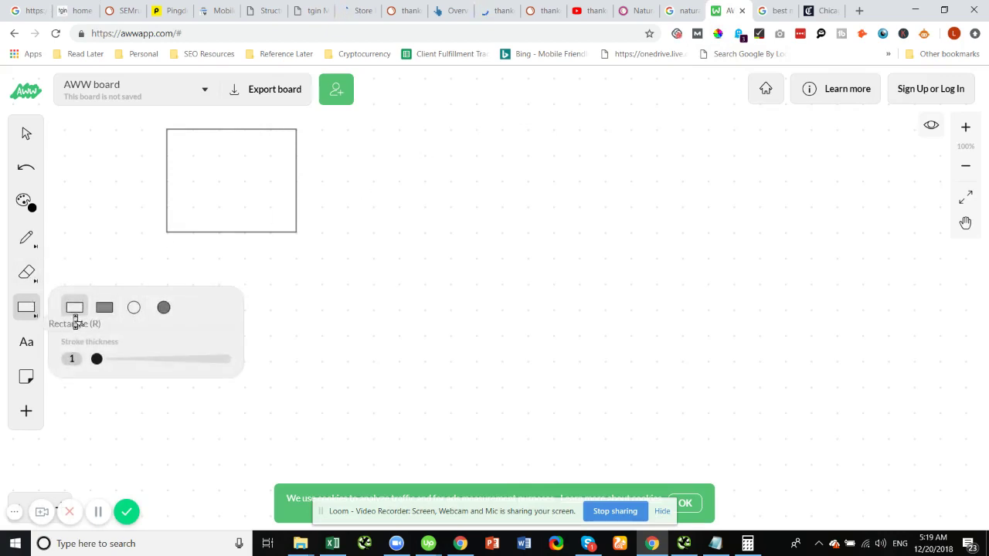
pyautogui.click(75, 316)
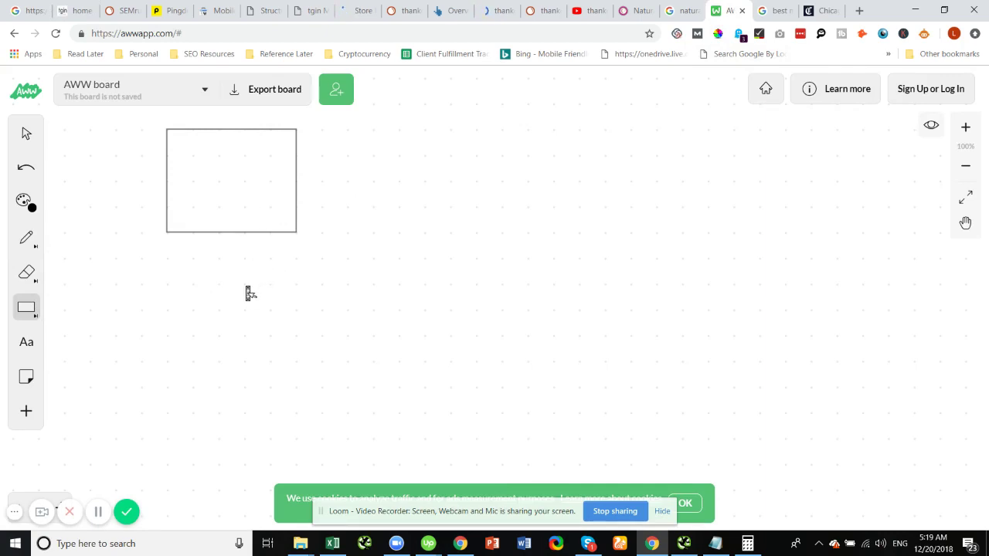
pyautogui.moveTo(244, 283); pyautogui.dragTo(322, 337)
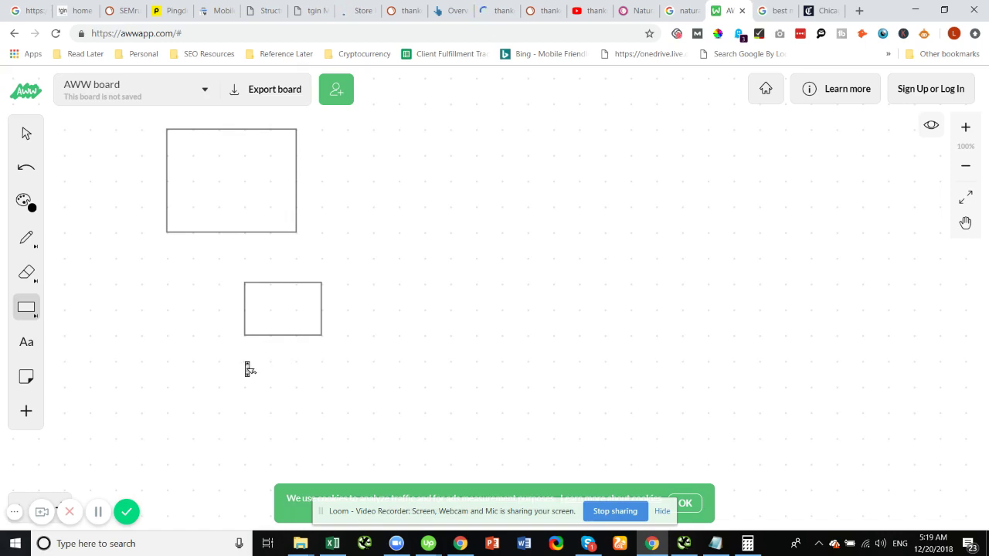
pyautogui.moveTo(244, 361); pyautogui.dragTo(326, 409)
pyautogui.moveTo(144, 292); pyautogui.dragTo(205, 338)
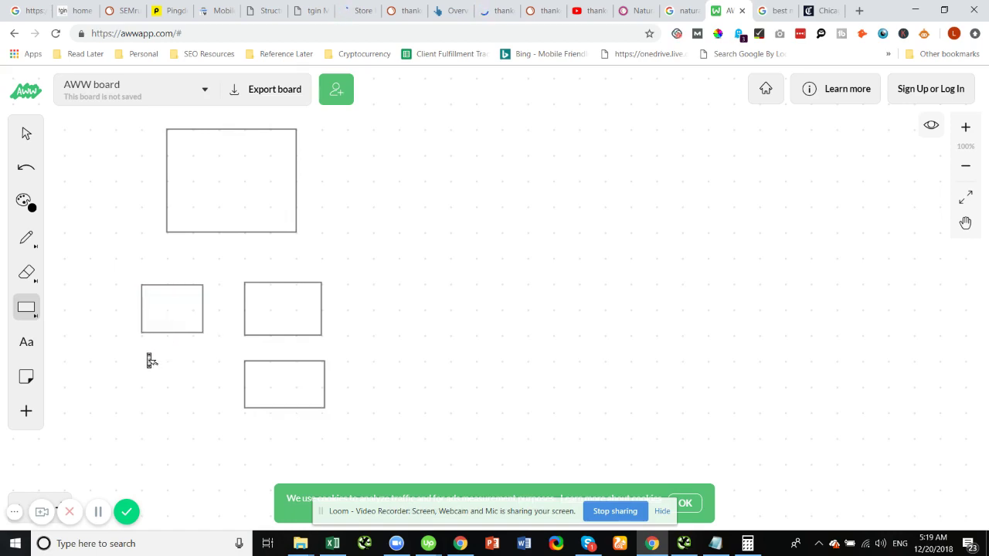
pyautogui.moveTo(144, 364); pyautogui.dragTo(212, 412)
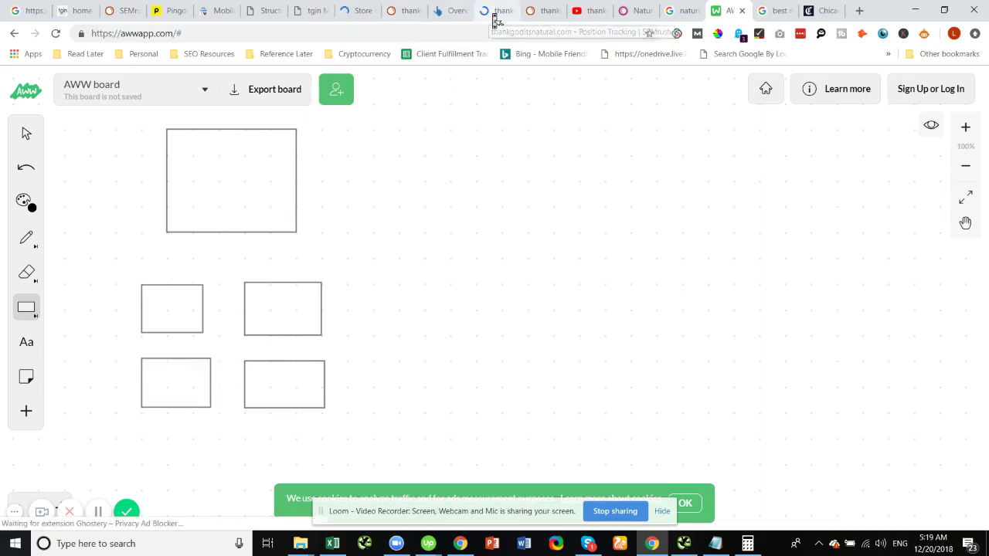
# Go past the SEMrush position tracking pages to Curl Centric's Natural Hair 101 guide and skim the article's length and content
pyautogui.click(494, 17)
pyautogui.click(543, 14)
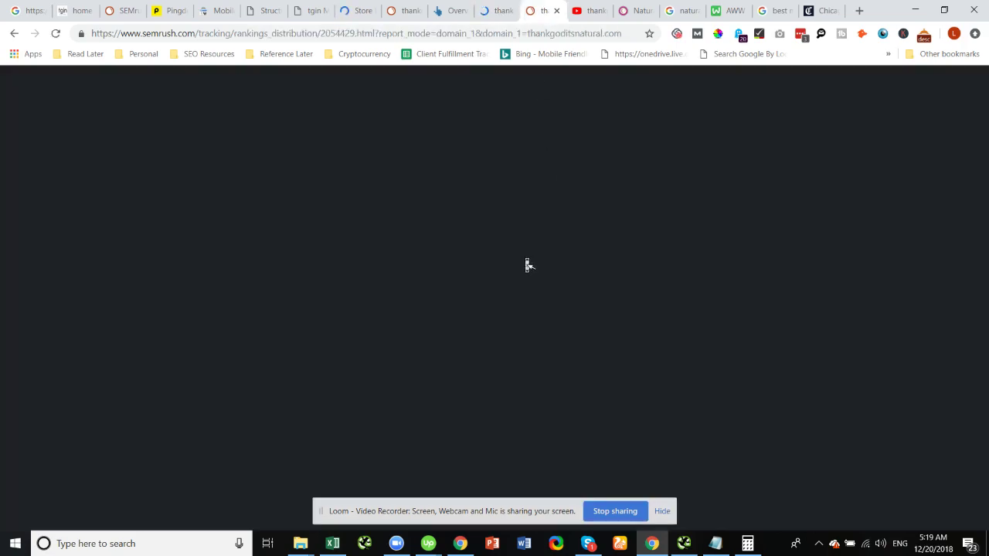
pyautogui.click(640, 15)
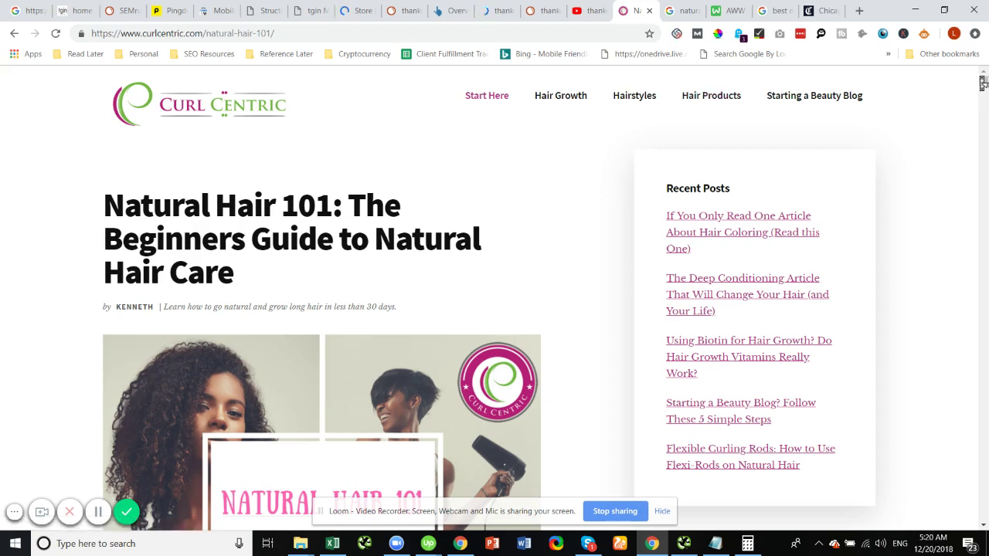
pyautogui.moveTo(984, 84); pyautogui.dragTo(985, 106)
pyautogui.moveTo(984, 105); pyautogui.dragTo(985, 132)
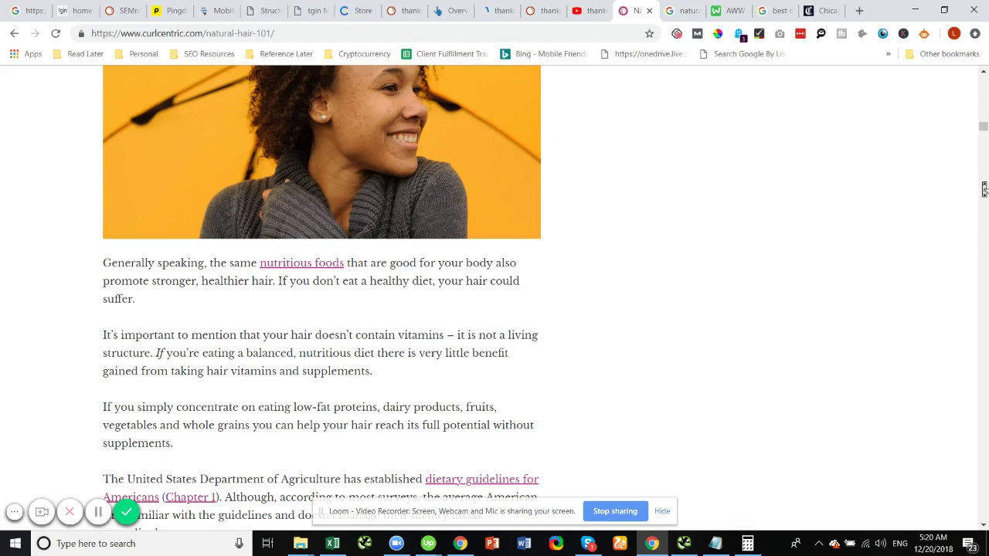
pyautogui.moveTo(984, 133); pyautogui.dragTo(975, 61)
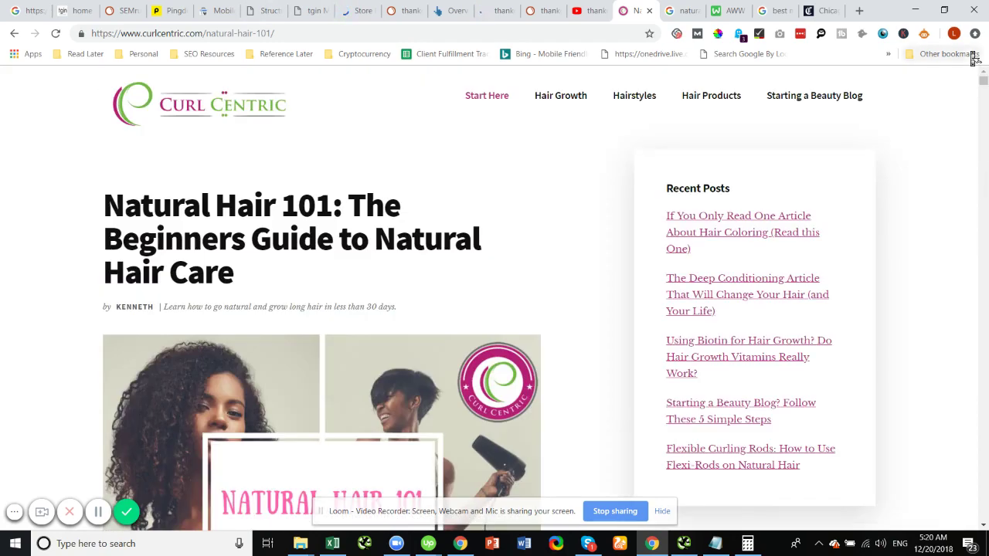
# Return to the AWW board and label the large rectangle with the text "Natural Hair - 101 Care Guide"
pyautogui.click(726, 15)
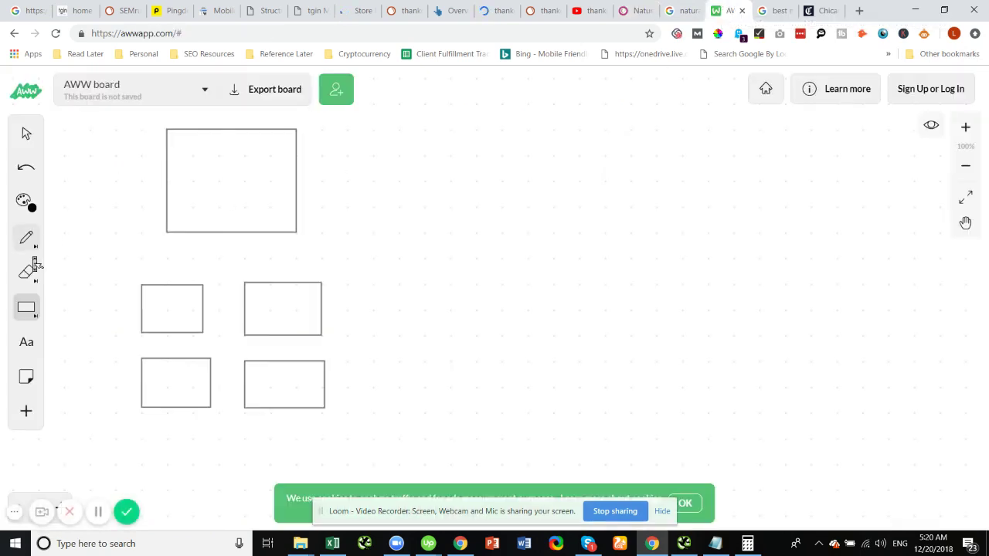
pyautogui.click(26, 344)
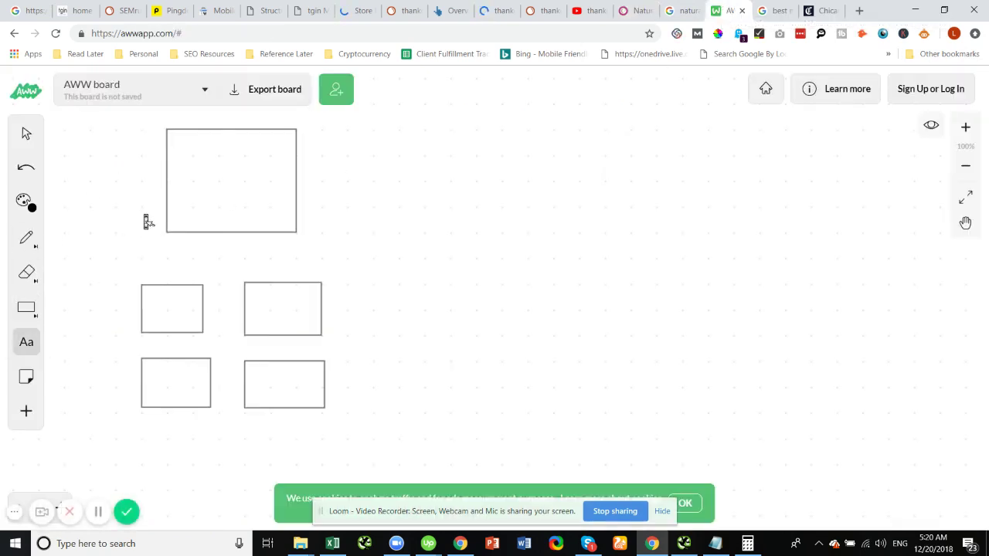
pyautogui.click(189, 161)
pyautogui.write('N')
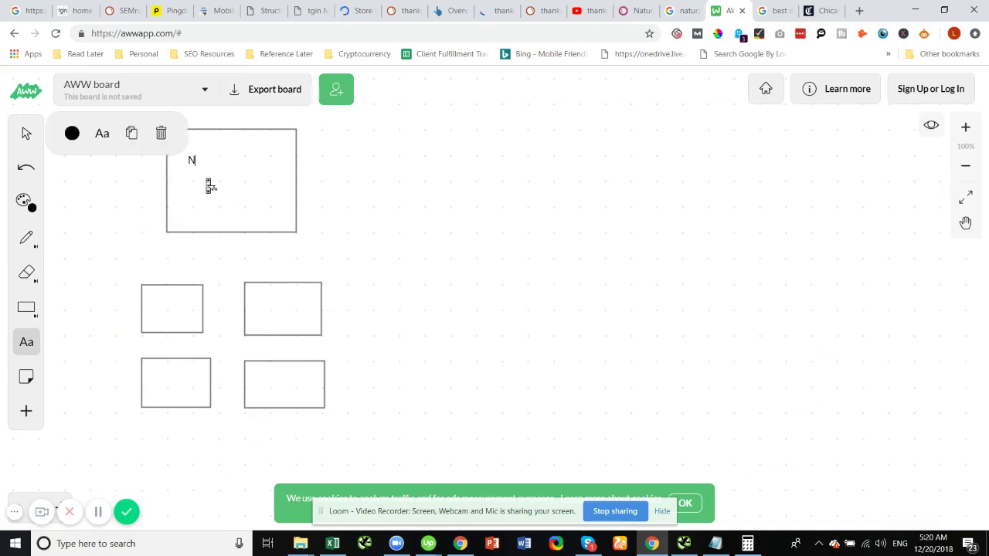
pyautogui.write('atural Hair - 101 Care Guide')
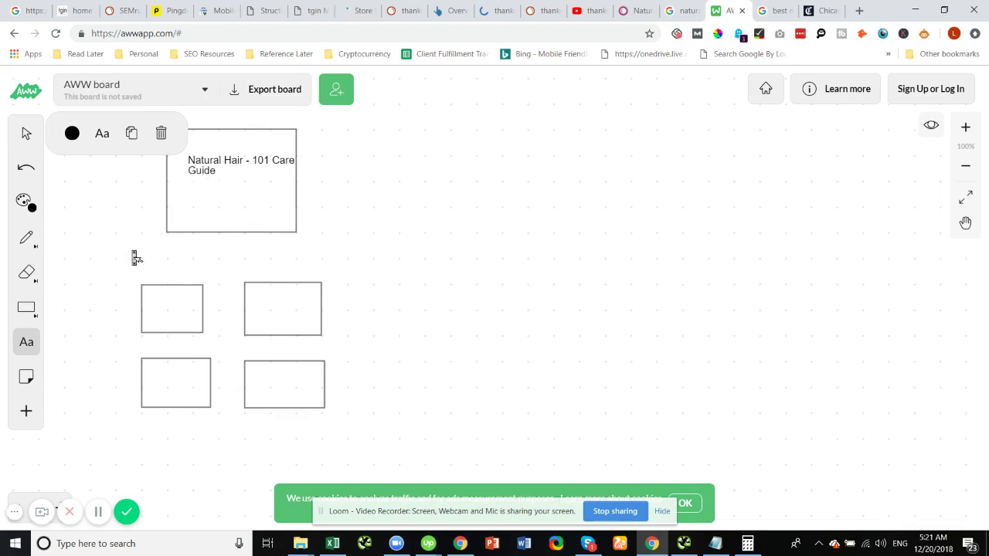
# Add the text "Travel and Natural Hair" inside the upper-left small rectangle
pyautogui.click(163, 315)
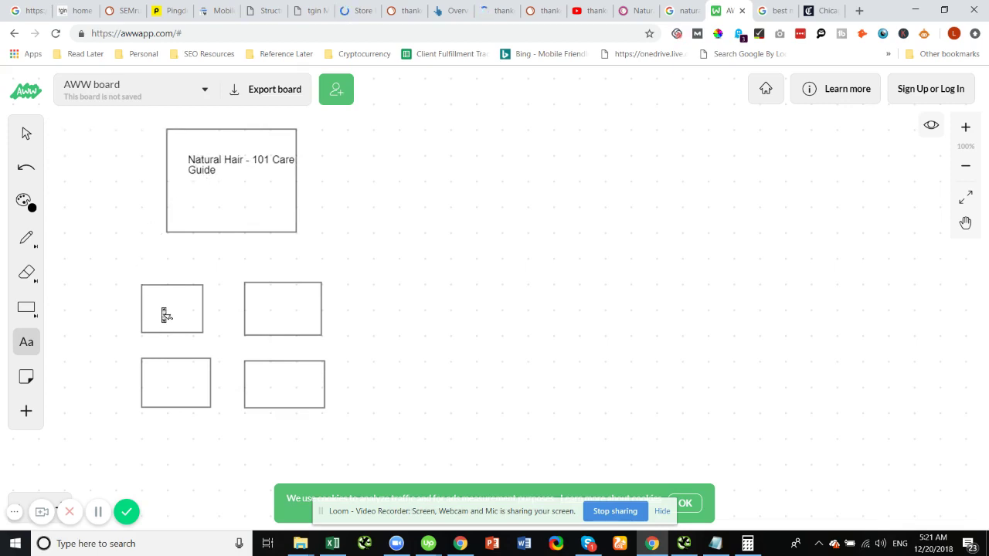
pyautogui.click(154, 306)
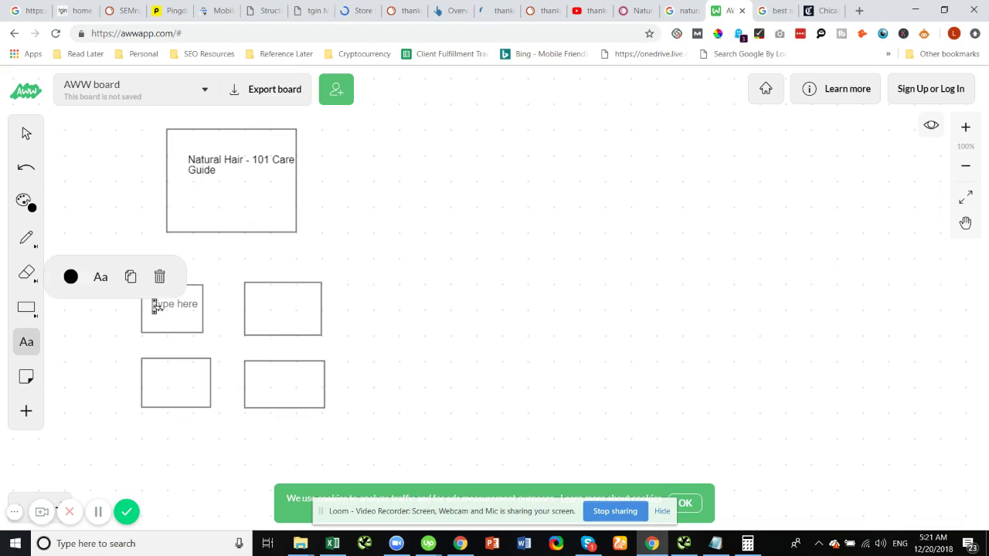
pyautogui.write('Hravel and')
pyautogui.write(' Natura')
pyautogui.press('BackSpace')
pyautogui.press('BackSpace')
pyautogui.press('BackSpace')
pyautogui.write('Natural Hair')
# Add the text "How to Care for Natural Hair on a Budget" inside the upper-right small rectangle
pyautogui.click(262, 303)
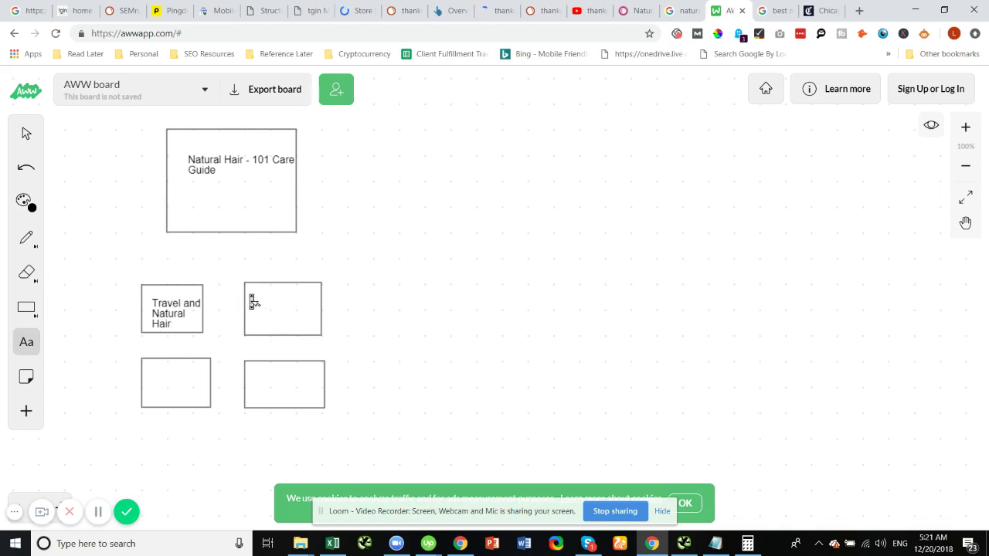
pyautogui.click(251, 302)
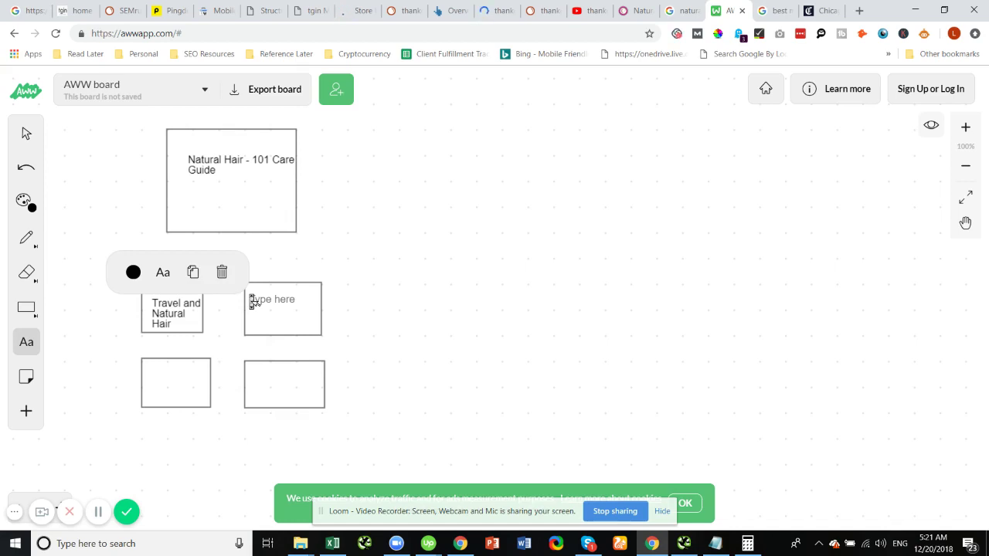
pyautogui.click(252, 302)
pyautogui.write('How to Care for Natural Hair')
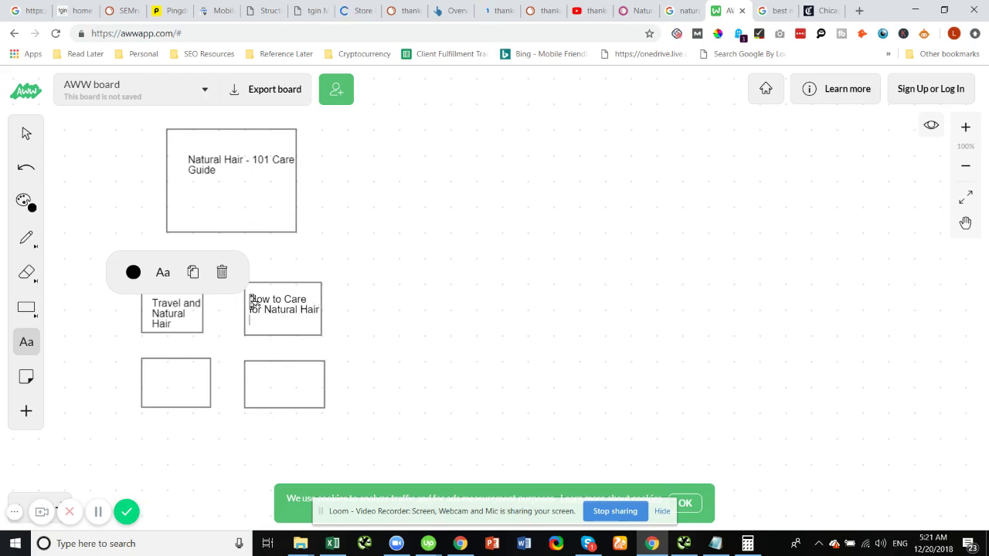
pyautogui.write(' on a Budget')
# Add the text "Natural Hair Care for Men" inside the lower-left small rectangle
pyautogui.click(157, 379)
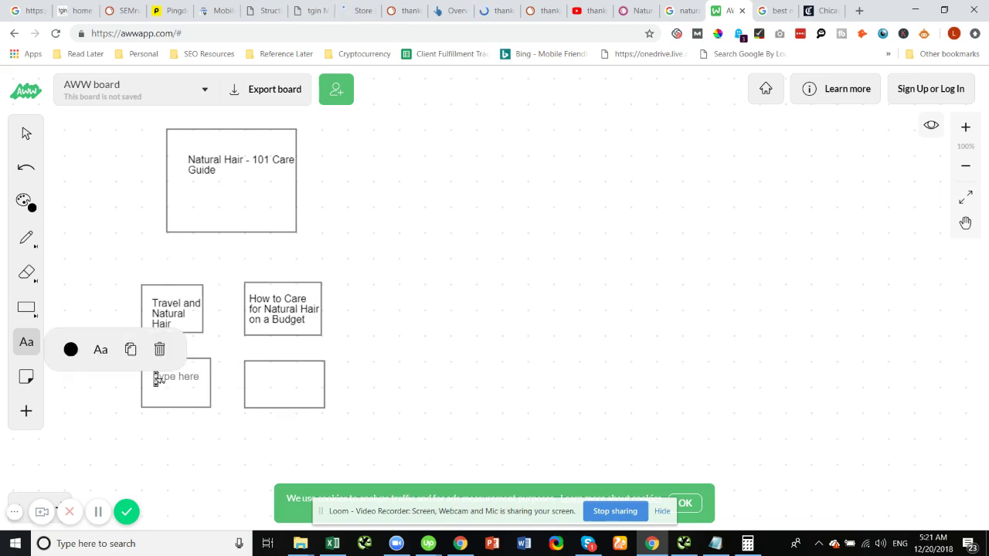
pyautogui.write('H')
pyautogui.write('atural Ha')
pyautogui.write('ir Care for Men')
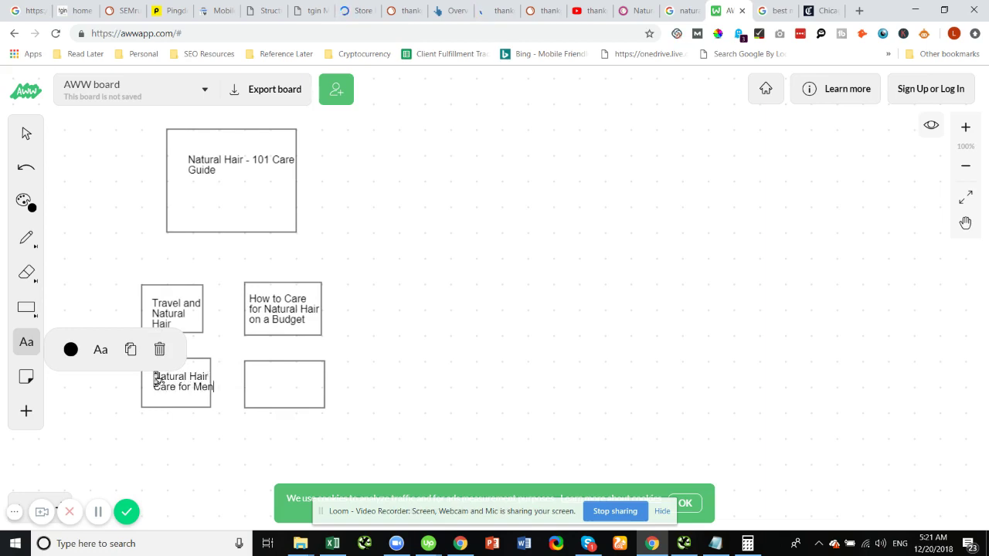
# Add the text "Gift Guide for Natural Hair Lovers" inside the lower-right small rectangle
pyautogui.click(261, 375)
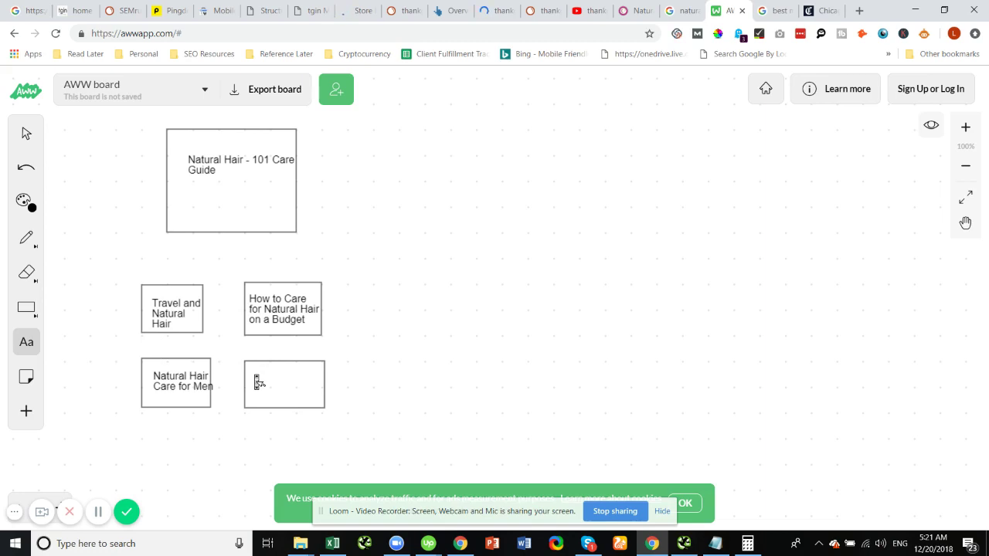
pyautogui.click(260, 383)
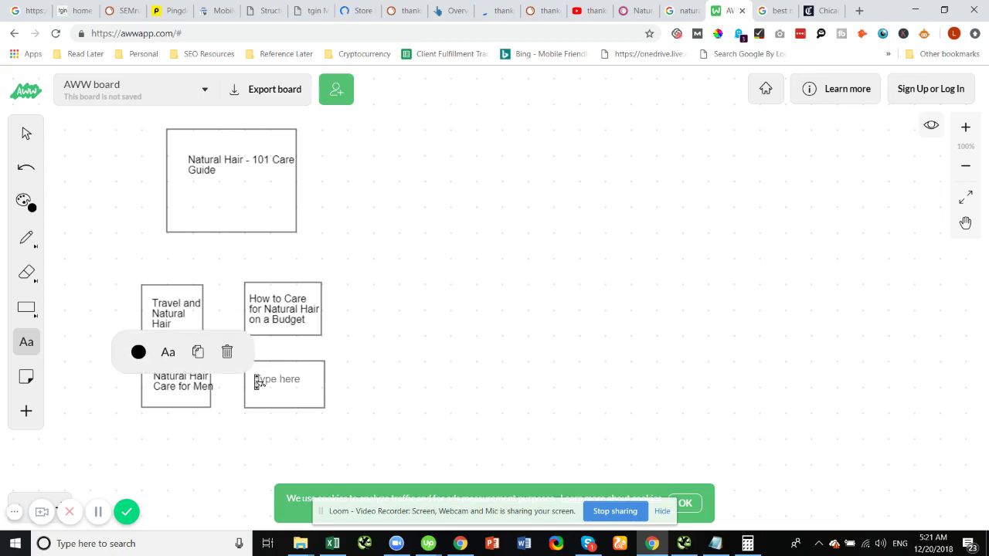
pyautogui.write('Gift Guide for Natural Hair ')
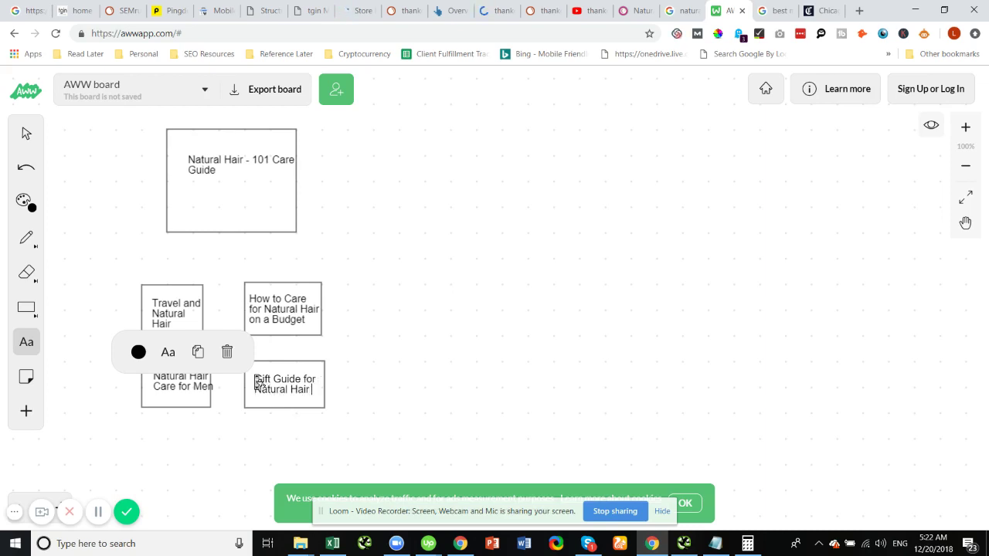
pyautogui.write('Lovers')
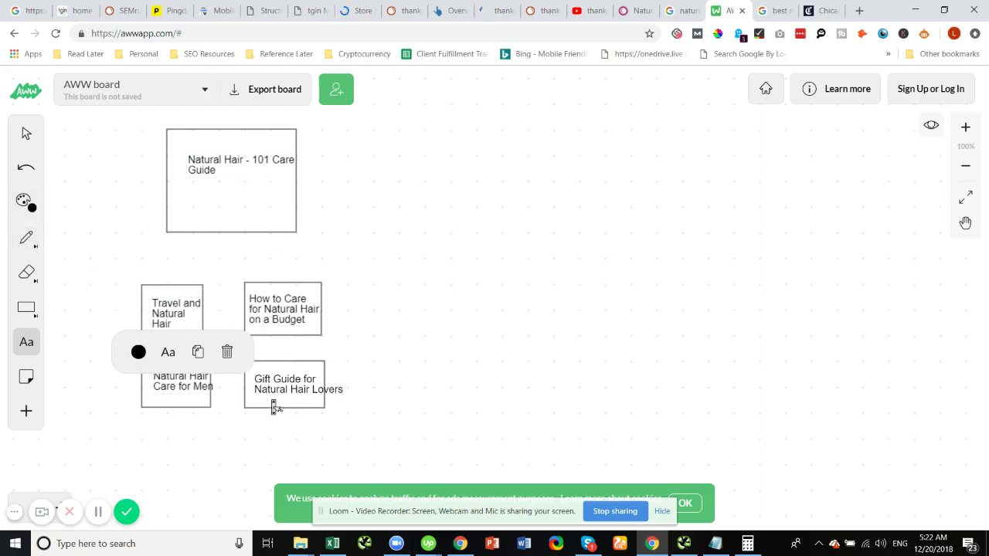
# Draw four straight lines from the lower edge of the care guide rectangle, one to each small rectangle
pyautogui.click(34, 247)
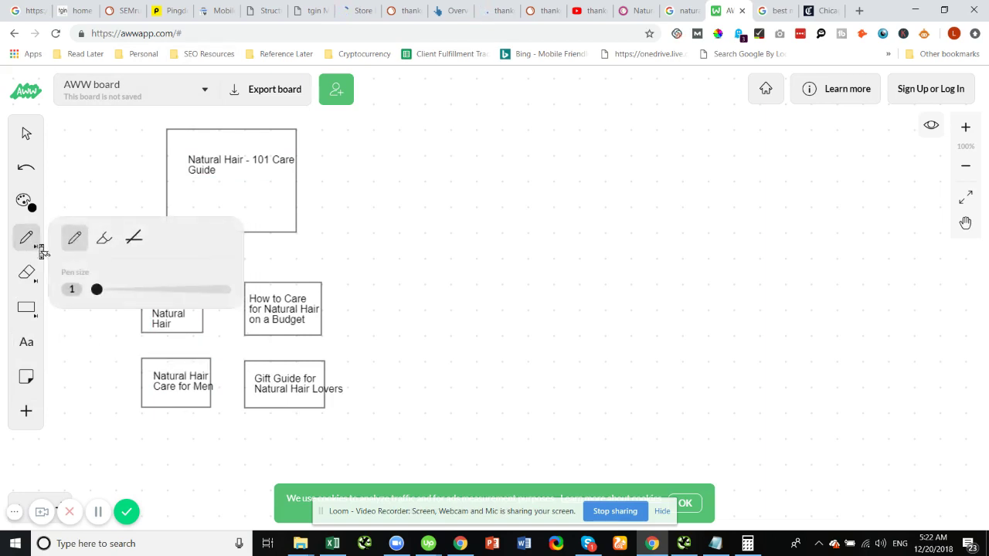
pyautogui.click(134, 244)
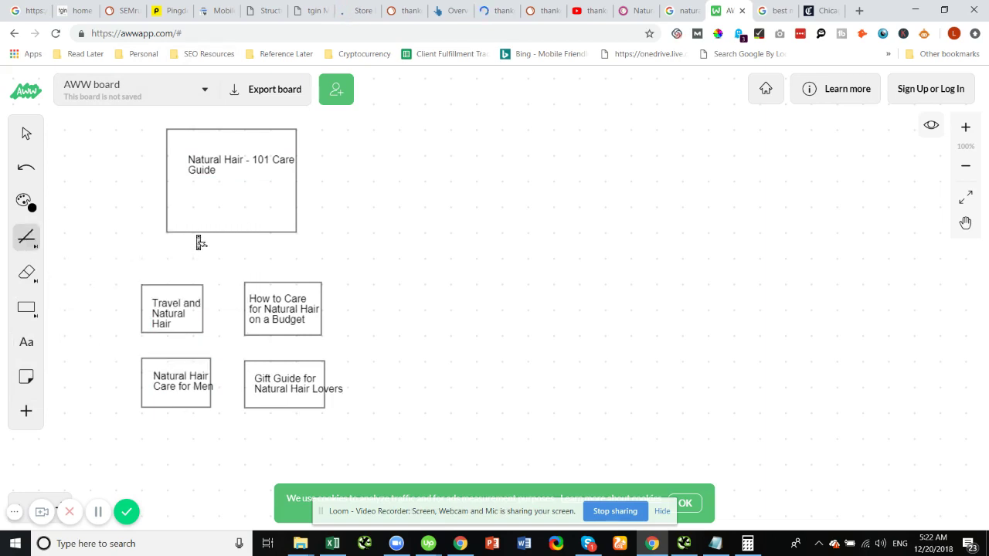
pyautogui.moveTo(217, 233); pyautogui.dragTo(174, 281)
pyautogui.moveTo(250, 233); pyautogui.dragTo(270, 280)
pyautogui.moveTo(231, 234)
pyautogui.mouseDown()
pyautogui.moveTo(216, 348)
pyautogui.moveTo(197, 355)
pyautogui.mouseUp()
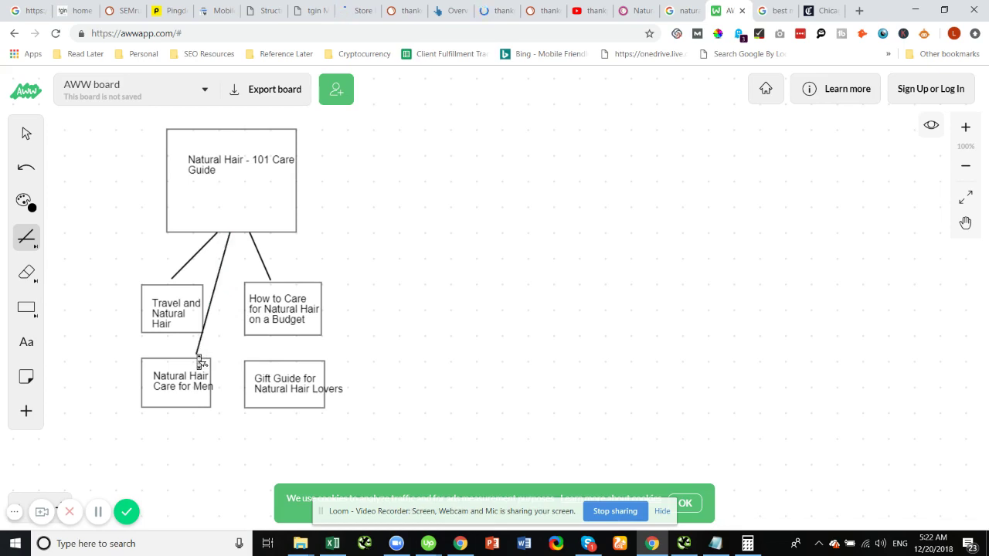
pyautogui.moveTo(232, 237); pyautogui.dragTo(247, 361)
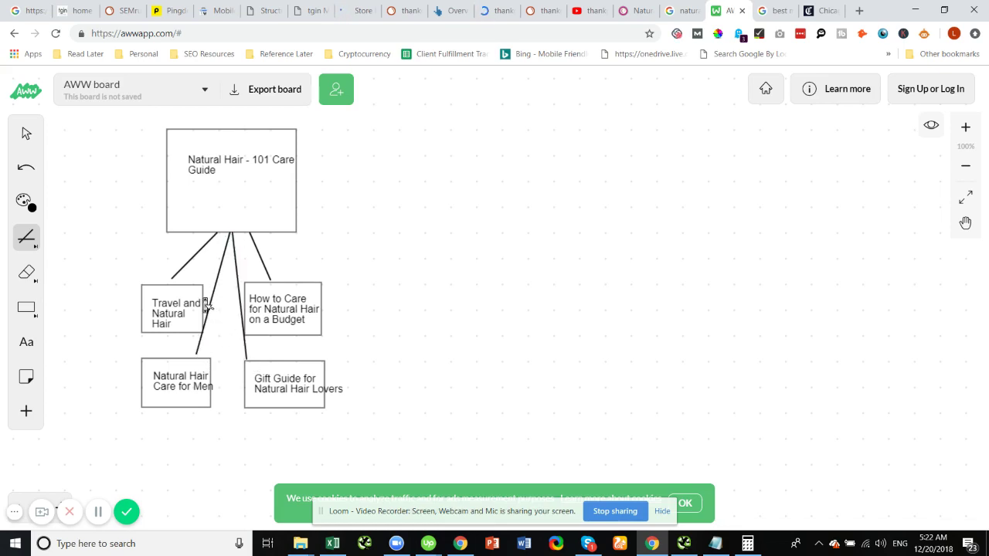
# Link the four small topic rectangles to their neighbours with straight lines, two across and two down
pyautogui.moveTo(224, 299); pyautogui.dragTo(246, 297)
pyautogui.moveTo(174, 330); pyautogui.dragTo(175, 356)
pyautogui.moveTo(210, 392); pyautogui.dragTo(243, 400)
pyautogui.moveTo(273, 359); pyautogui.dragTo(295, 338)
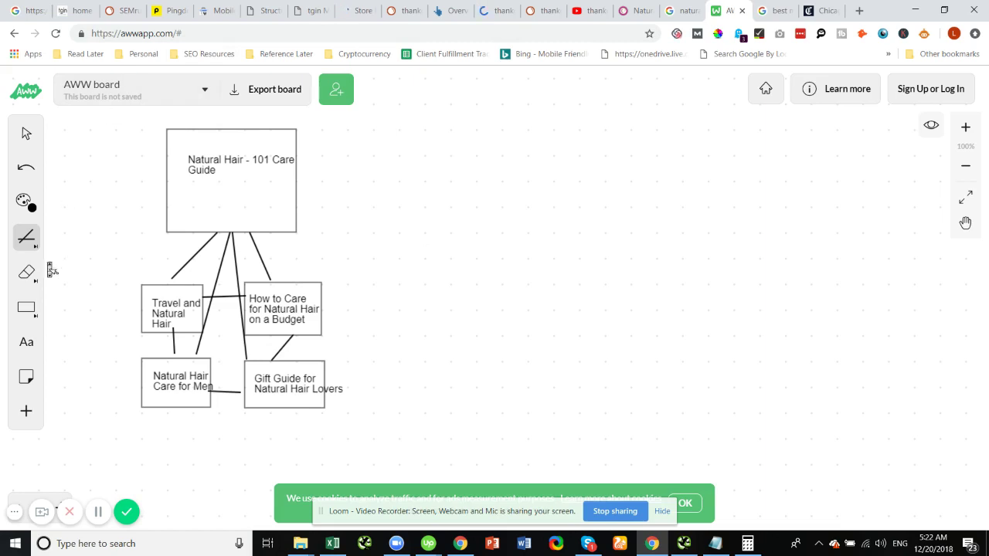
# Draw a second large outlined rectangle to the right of the care guide rectangle and label it "Kinky Hair"
pyautogui.click(27, 309)
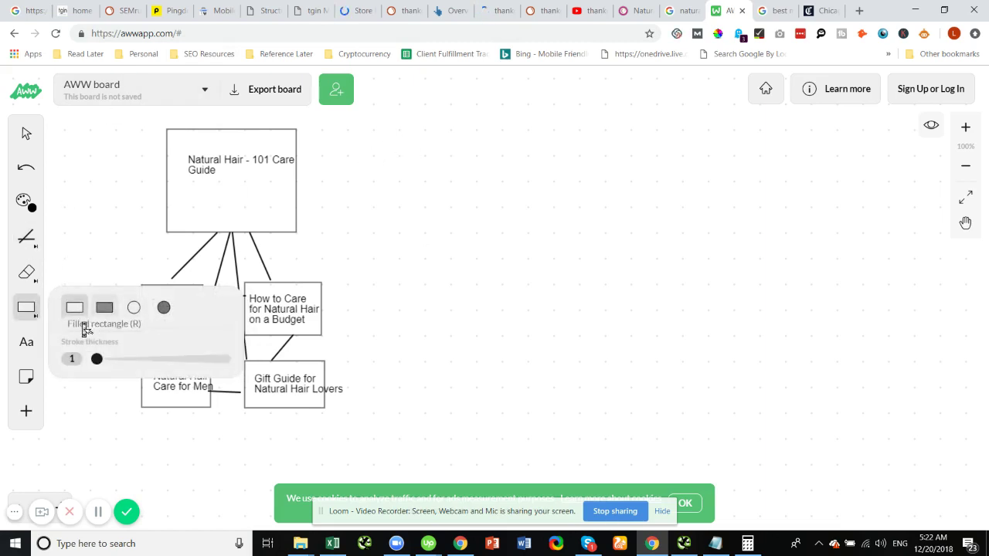
pyautogui.click(75, 309)
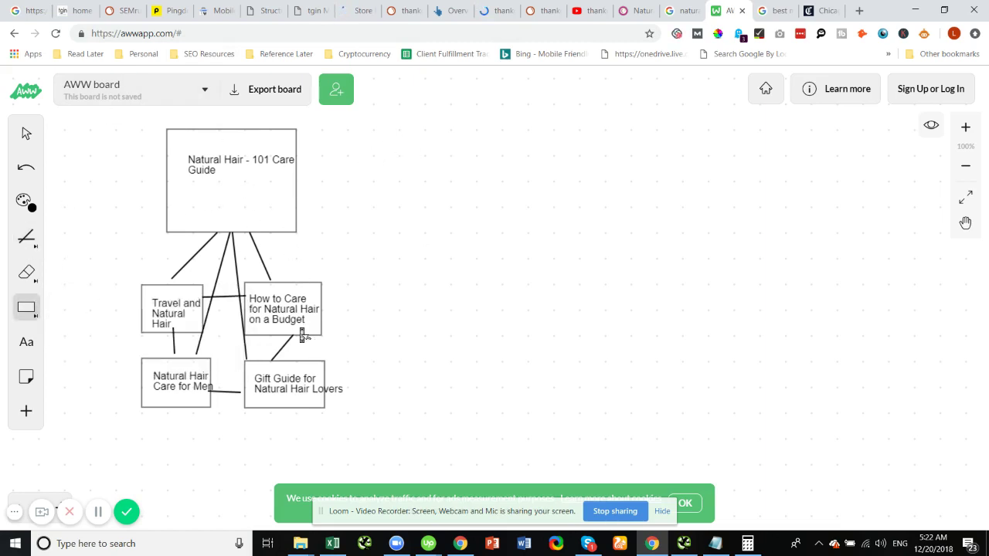
pyautogui.moveTo(450, 140)
pyautogui.mouseDown()
pyautogui.moveTo(506, 184)
pyautogui.moveTo(597, 227)
pyautogui.mouseUp()
pyautogui.click(29, 357)
pyautogui.click(490, 183)
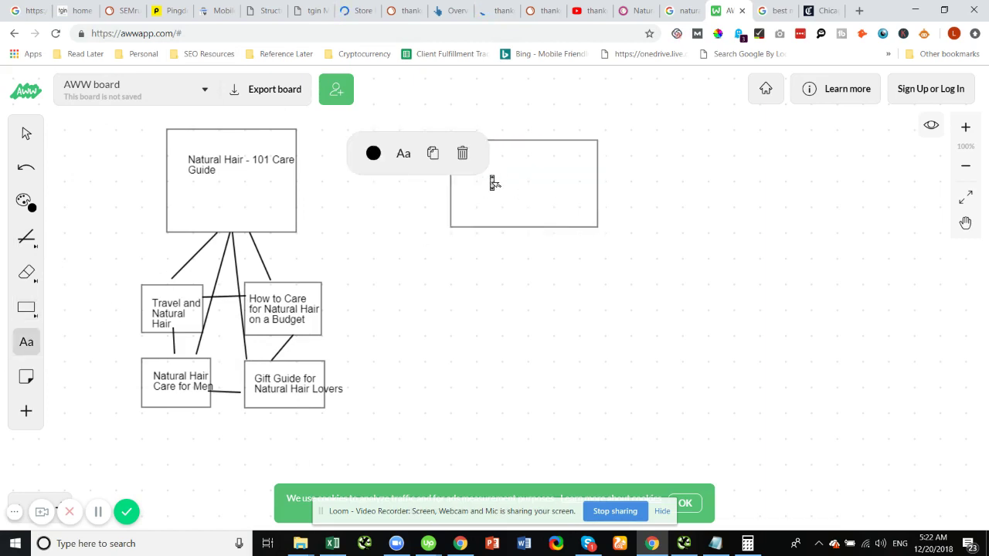
pyautogui.write('Kinky Hair')
pyautogui.click(407, 302)
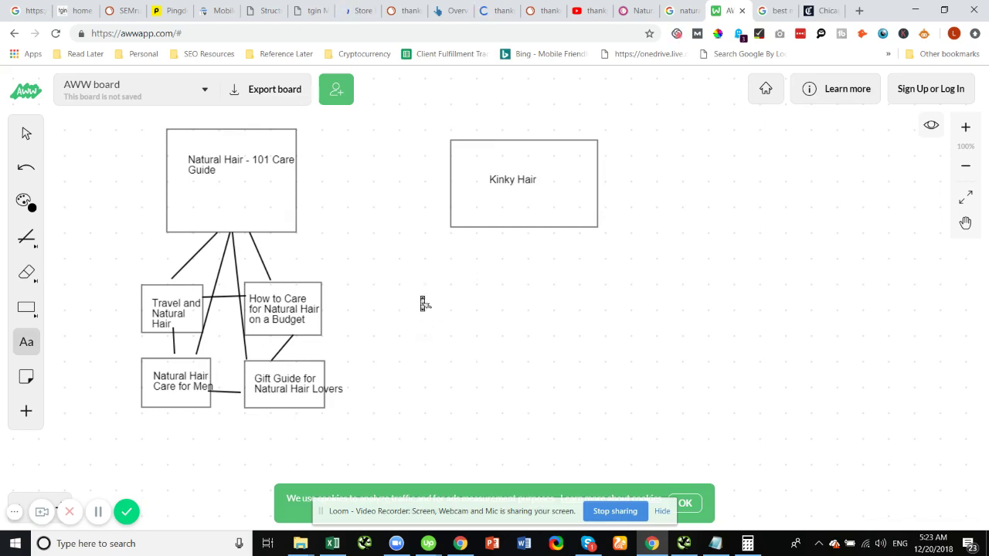
# Add the note "Topical Relevancy" on the empty board area below the Kinky Hair rectangle
pyautogui.click(428, 291)
pyautogui.write('Topi')
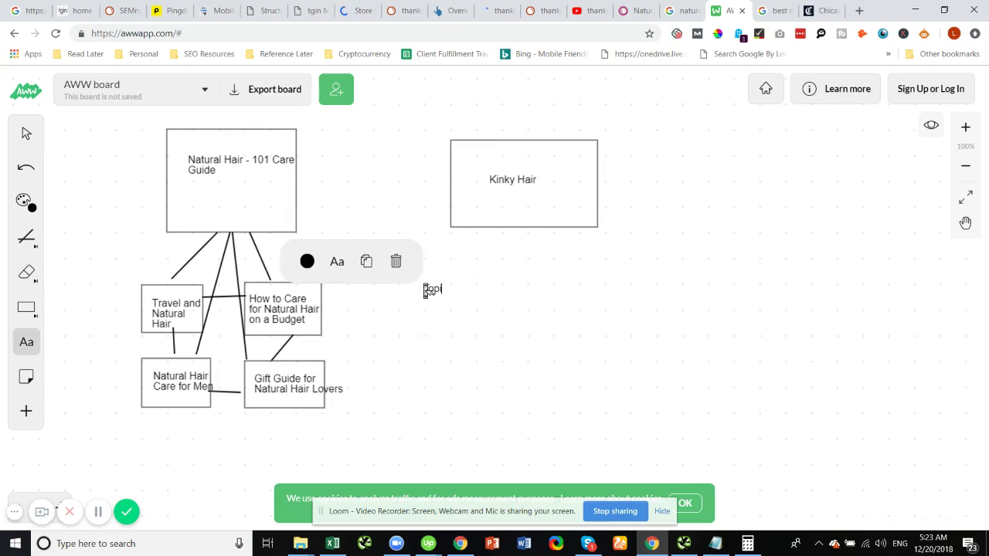
pyautogui.write('cal Relevan')
pyautogui.write('cy')
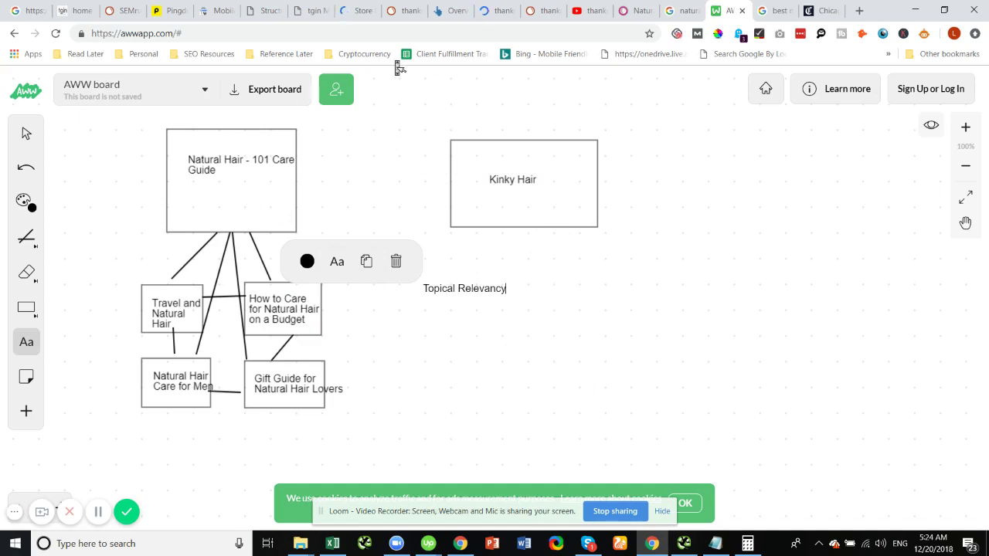
# Go to the Google results for "natural hair products black women" and review the featured snippet, related questions and top listings
pyautogui.click(684, 10)
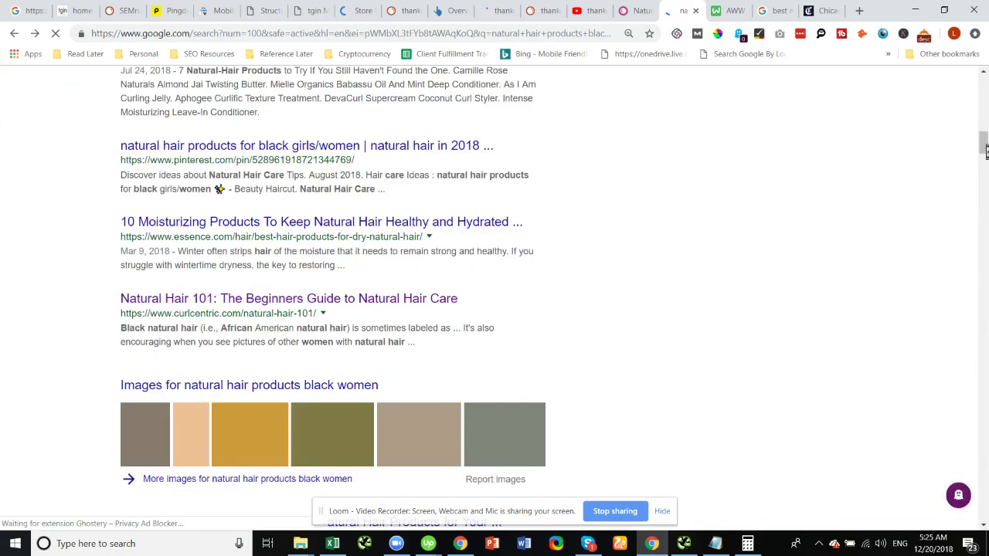
pyautogui.click(982, 85)
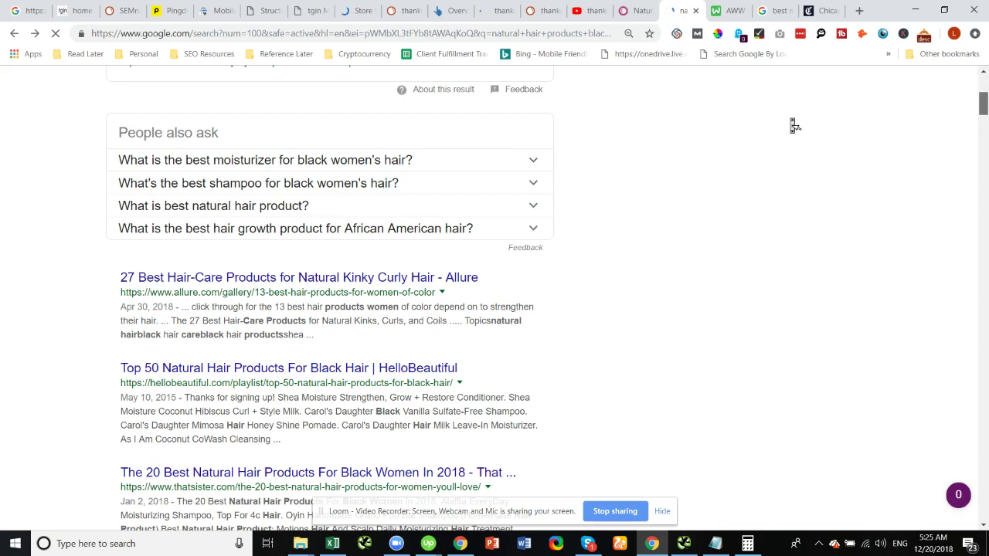
pyautogui.scroll(5, 794, 126)
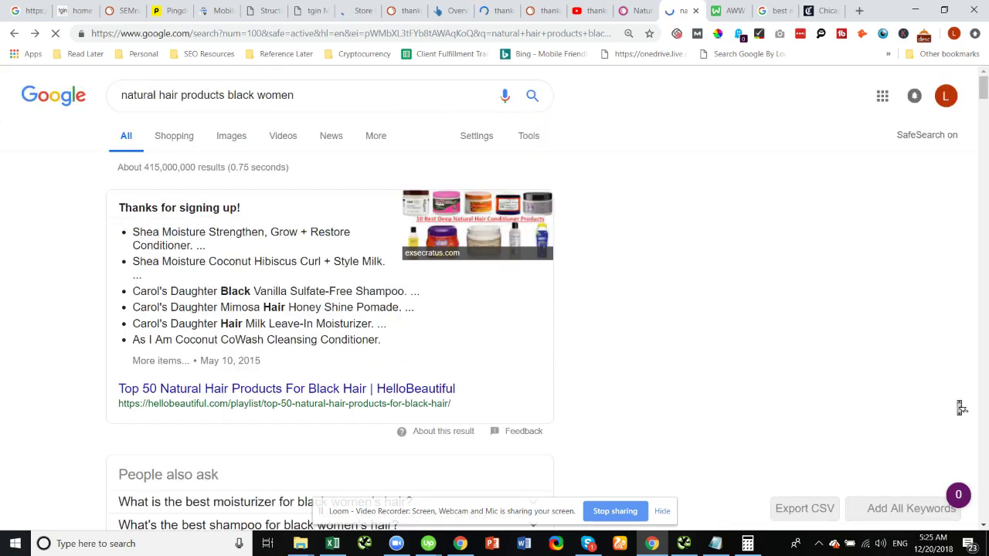
pyautogui.scroll(-5, 963, 406)
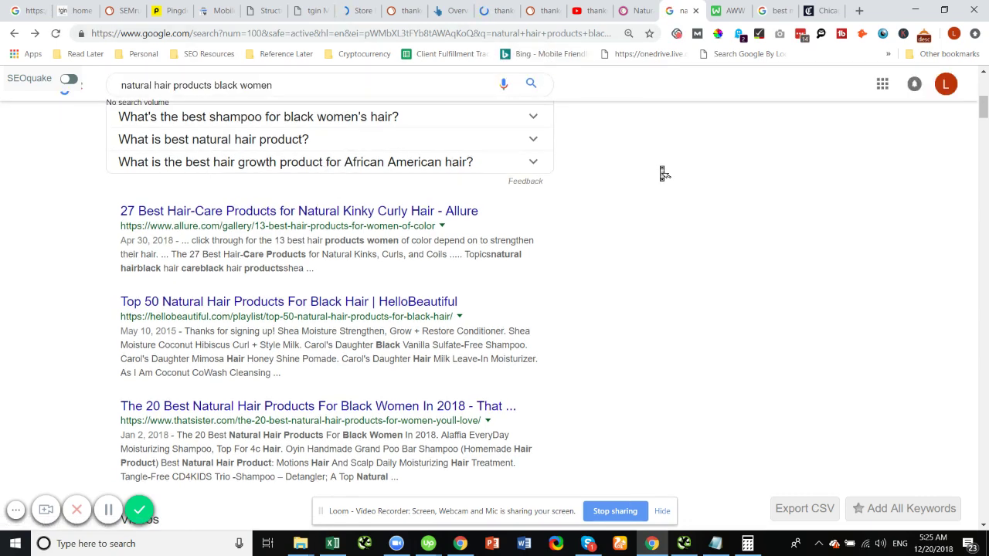
pyautogui.click(984, 71)
pyautogui.scroll(3, 984, 71)
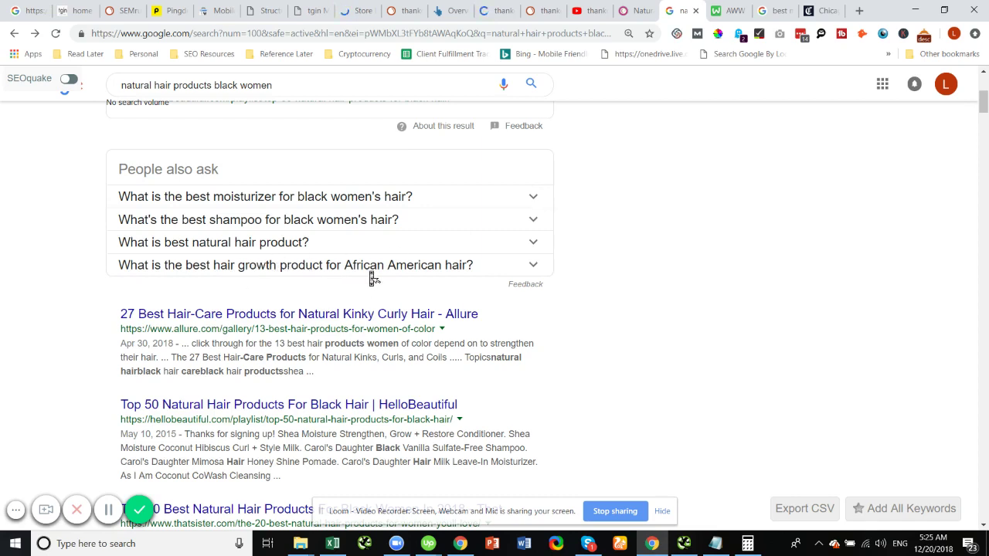
# Expand the related question "What is the best moisturizer for black women's hair?", read its answer and return to the start of the results
pyautogui.click(533, 200)
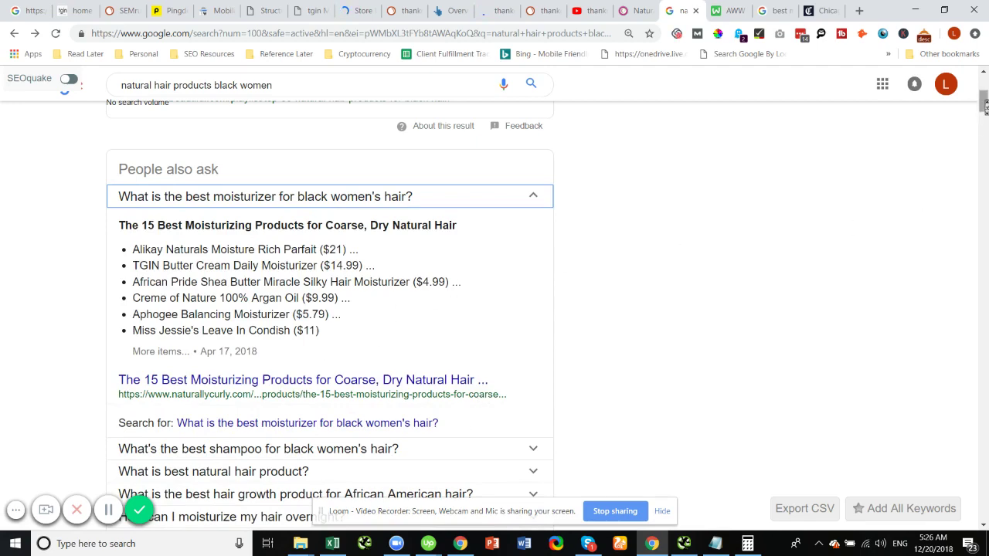
pyautogui.scroll(1, 985, 96)
pyautogui.scroll(4, 984, 98)
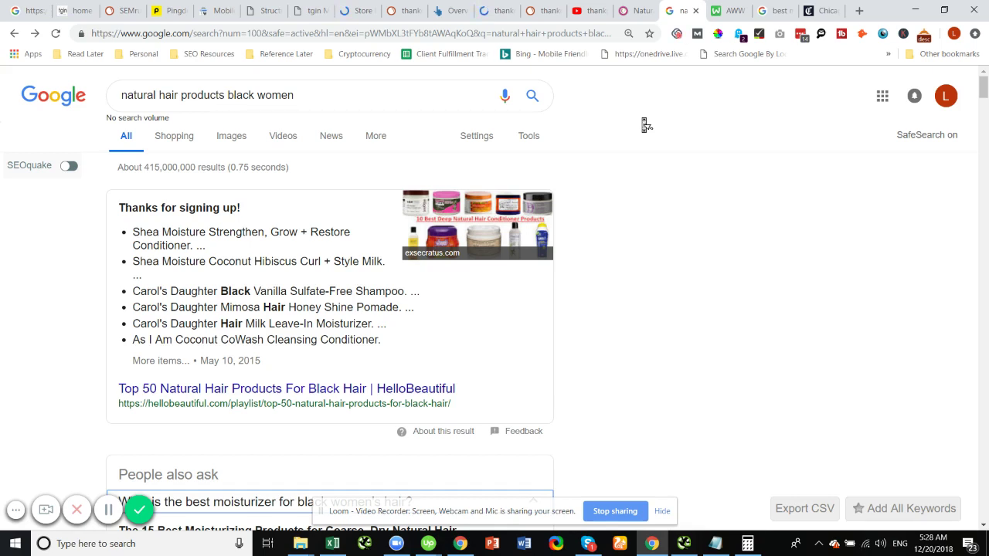
# Switch to the thankgodimnatural YouTube videos page and go back to the Google results
pyautogui.click(593, 12)
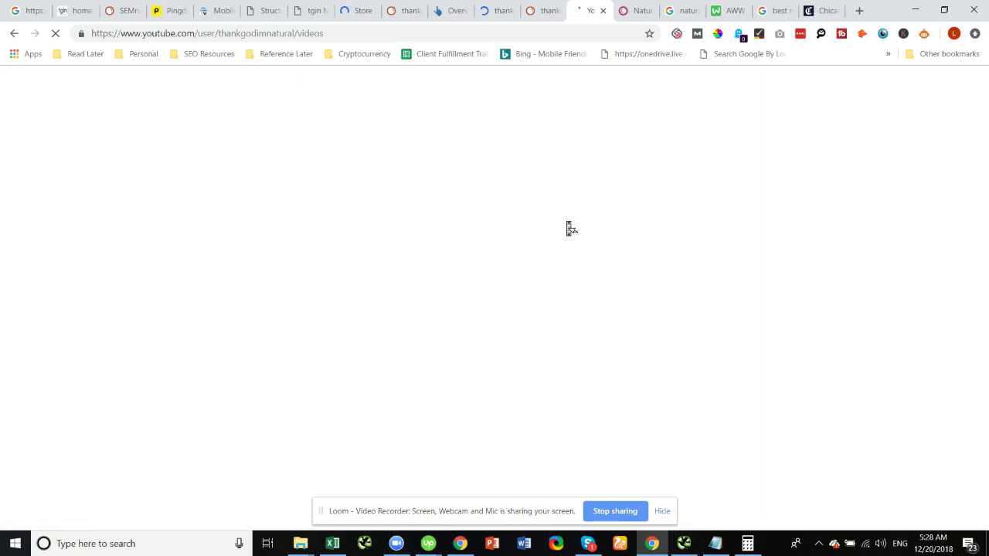
pyautogui.click(682, 11)
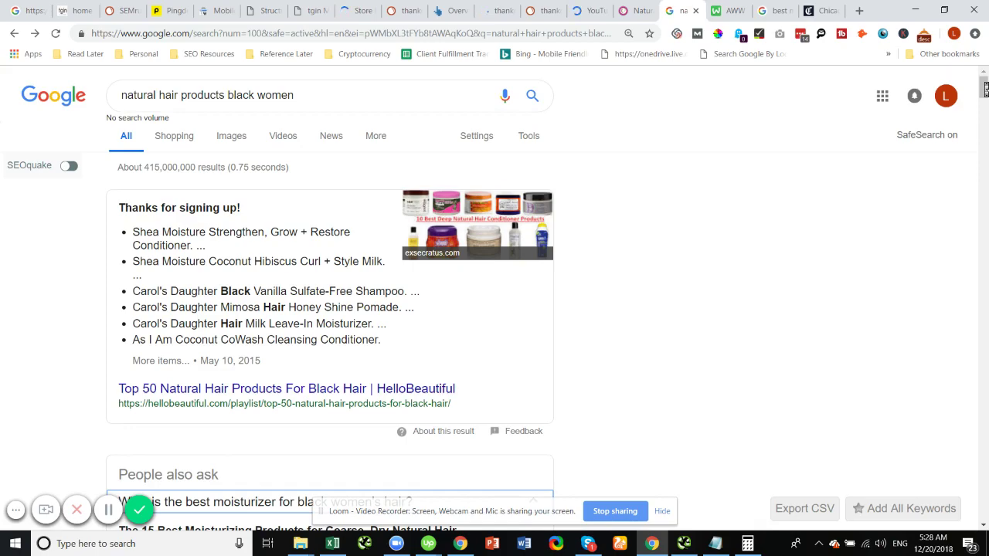
# Examine the video carousel and surrounding listings in the "natural hair products black women" results and return to the start of the page
pyautogui.moveTo(986, 88); pyautogui.dragTo(985, 135)
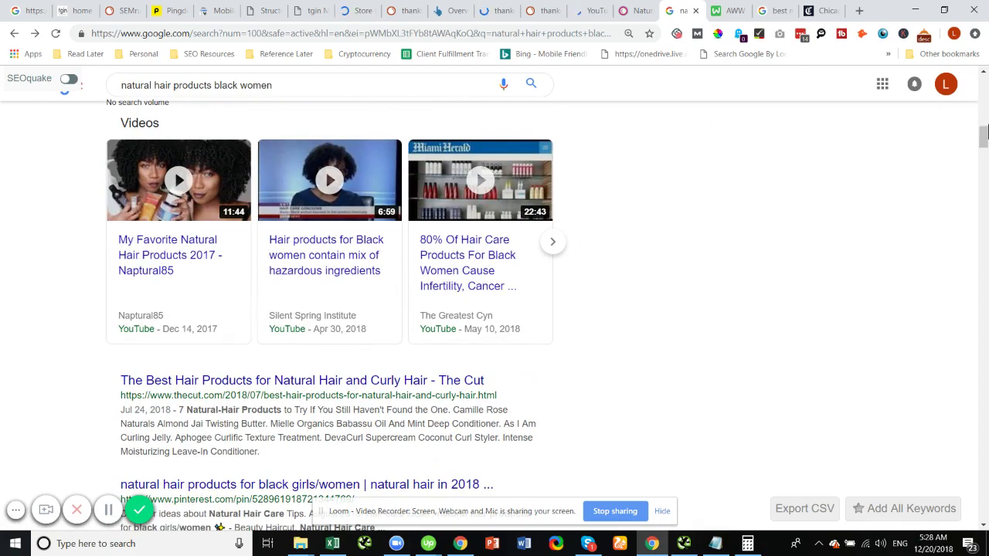
pyautogui.moveTo(986, 138)
pyautogui.mouseDown()
pyautogui.moveTo(981, 77)
pyautogui.moveTo(984, 132)
pyautogui.mouseUp()
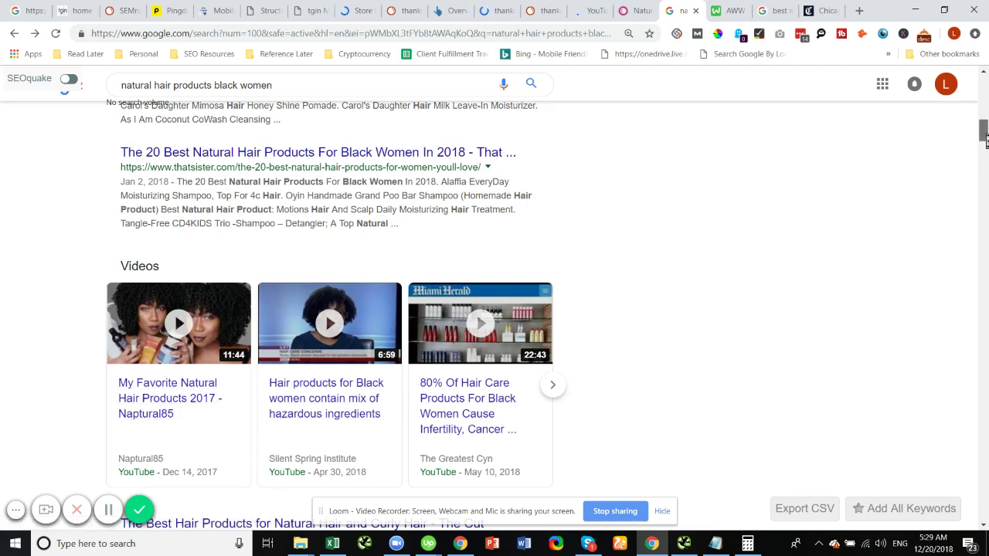
pyautogui.moveTo(985, 140); pyautogui.dragTo(984, 87)
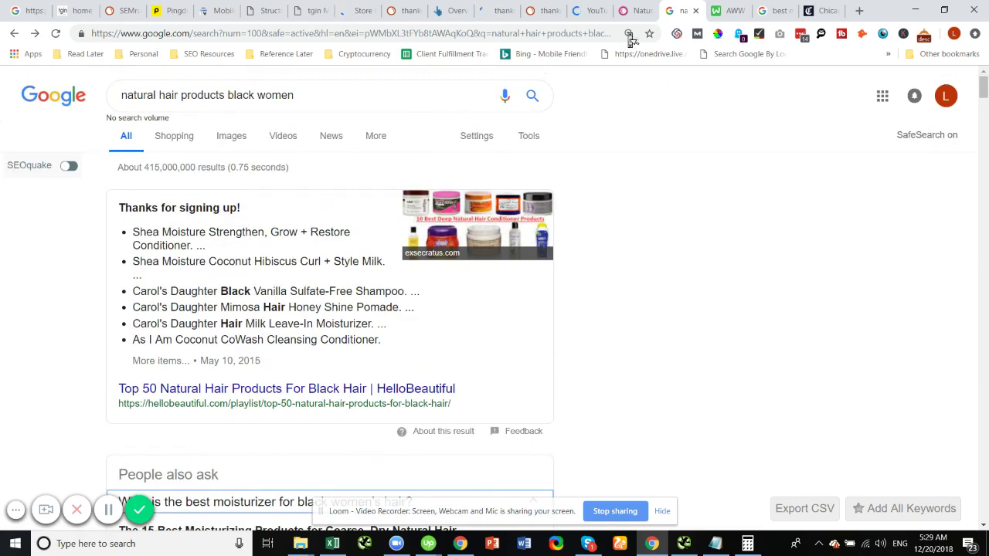
# Browse the thankgodimnatural YouTube uploads and open the WCIU The Jam Monday Makeovers video to examine its views, description and tags
pyautogui.click(585, 19)
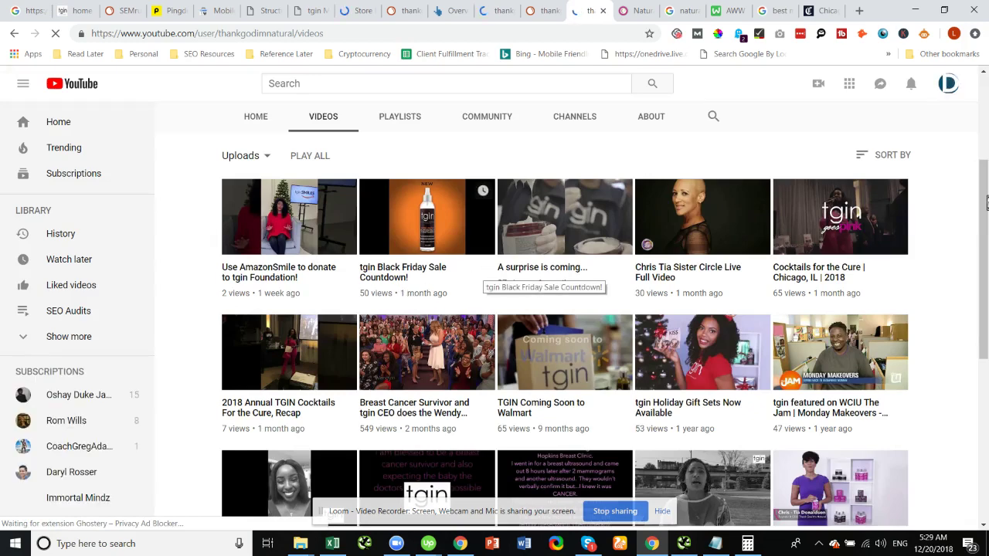
pyautogui.moveTo(987, 203); pyautogui.dragTo(987, 226)
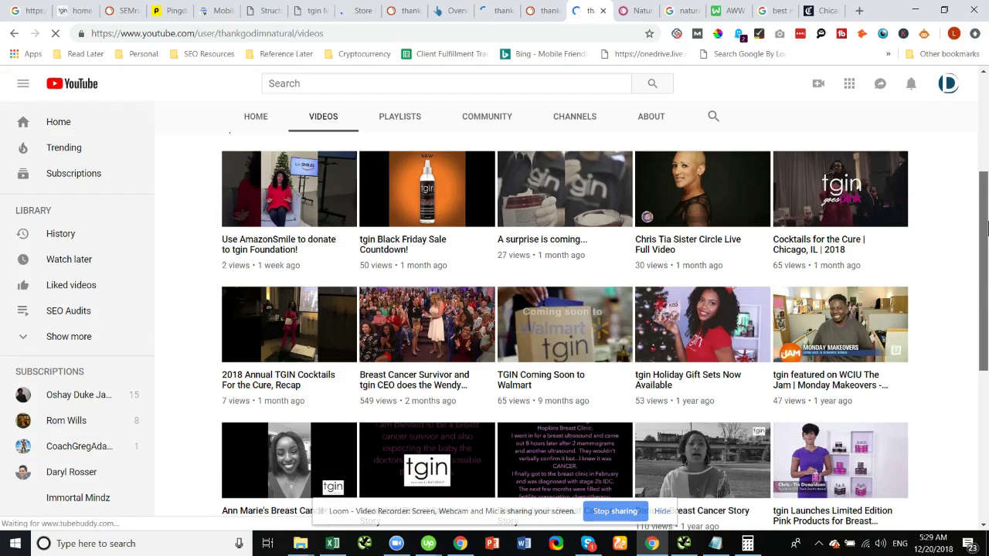
pyautogui.moveTo(986, 226); pyautogui.dragTo(987, 239)
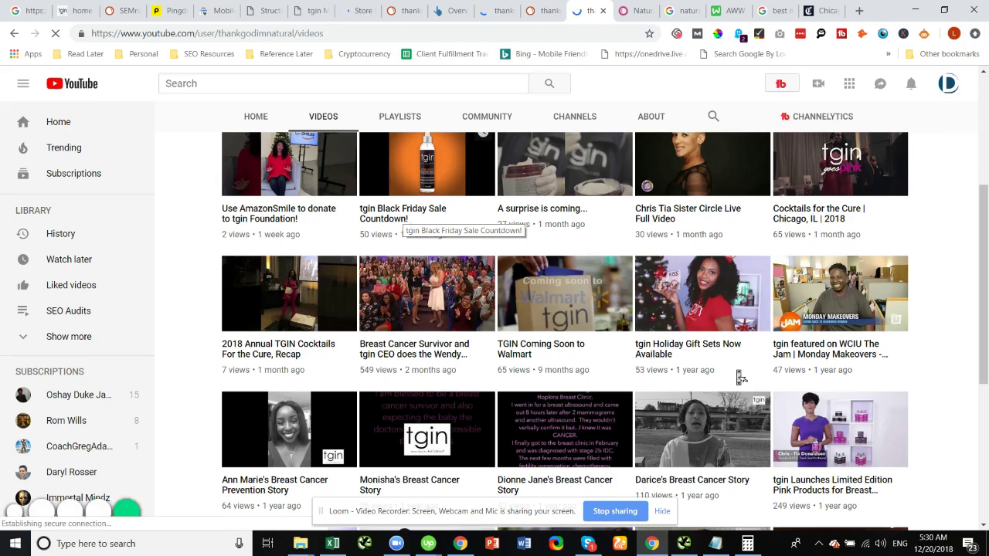
pyautogui.click(840, 357)
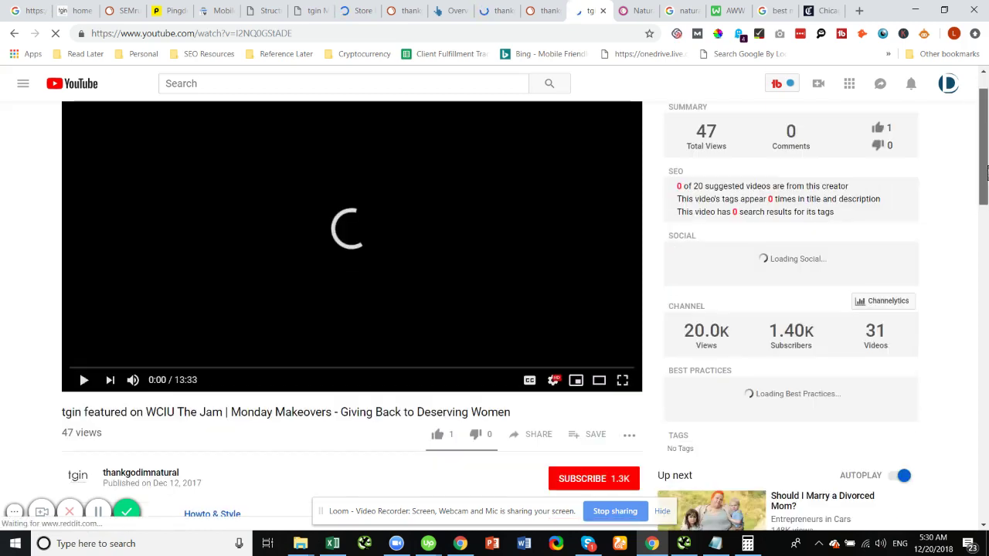
pyautogui.scroll(-3, 123, 438)
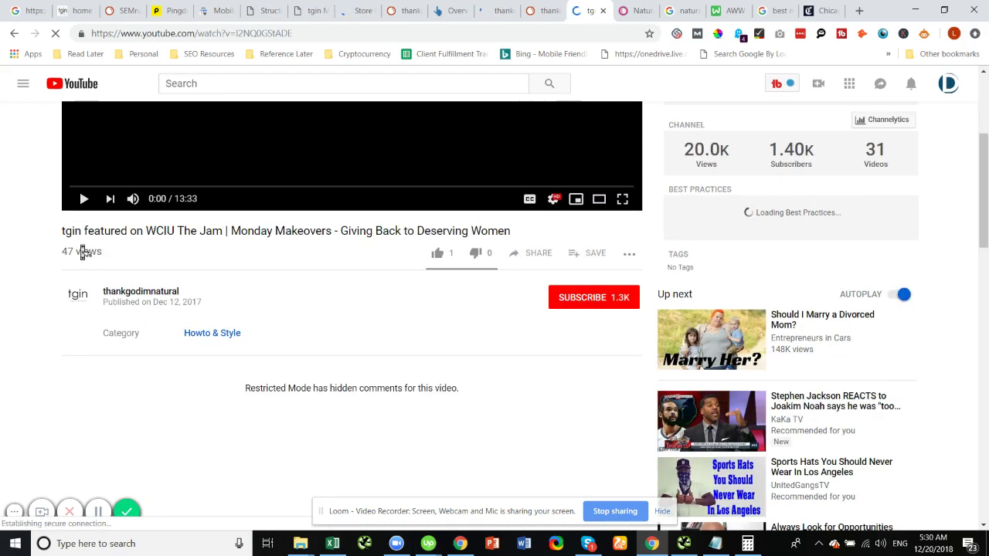
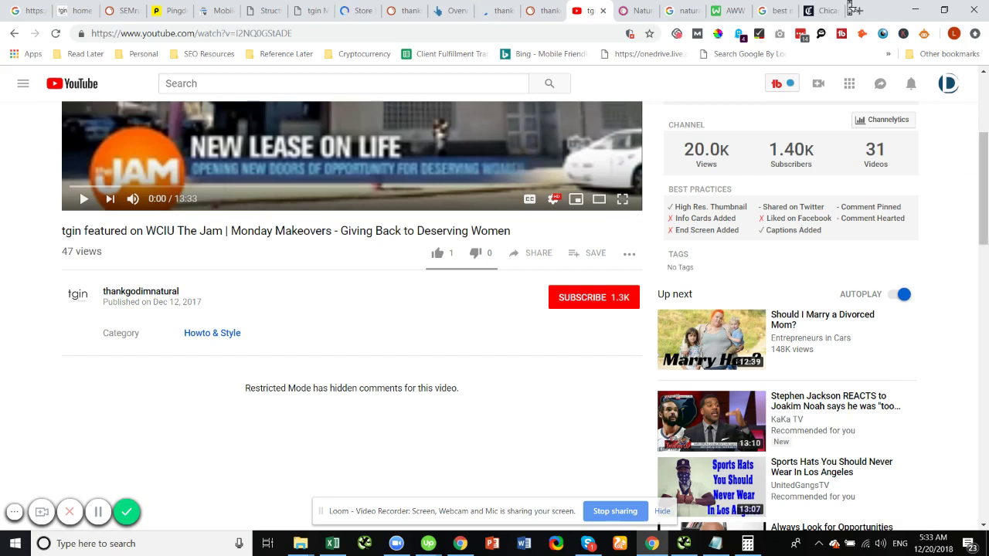
# Review the Google Shopping results for "best moisturizer for black hair growth" and switch to the chicagotribune.com page
pyautogui.click(771, 13)
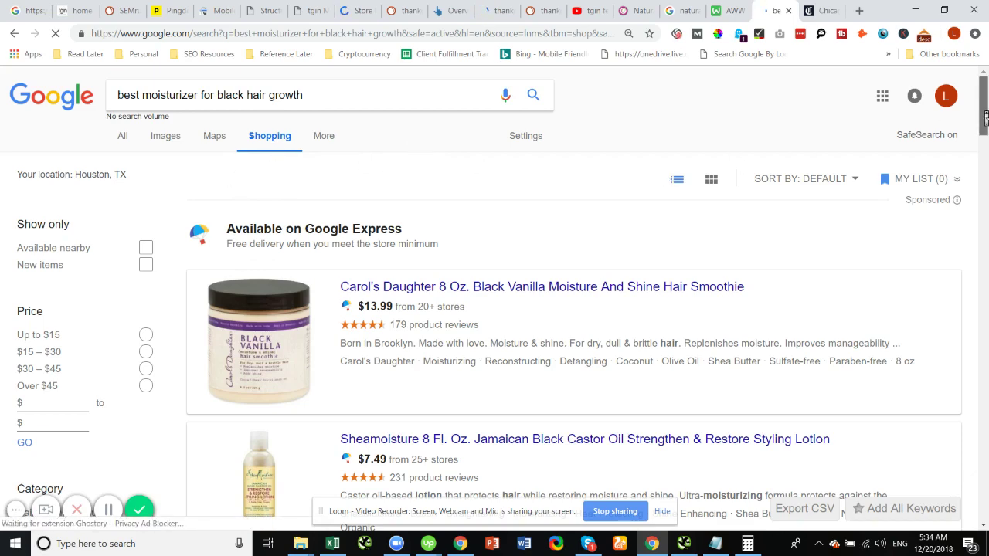
pyautogui.moveTo(986, 116); pyautogui.dragTo(974, 78)
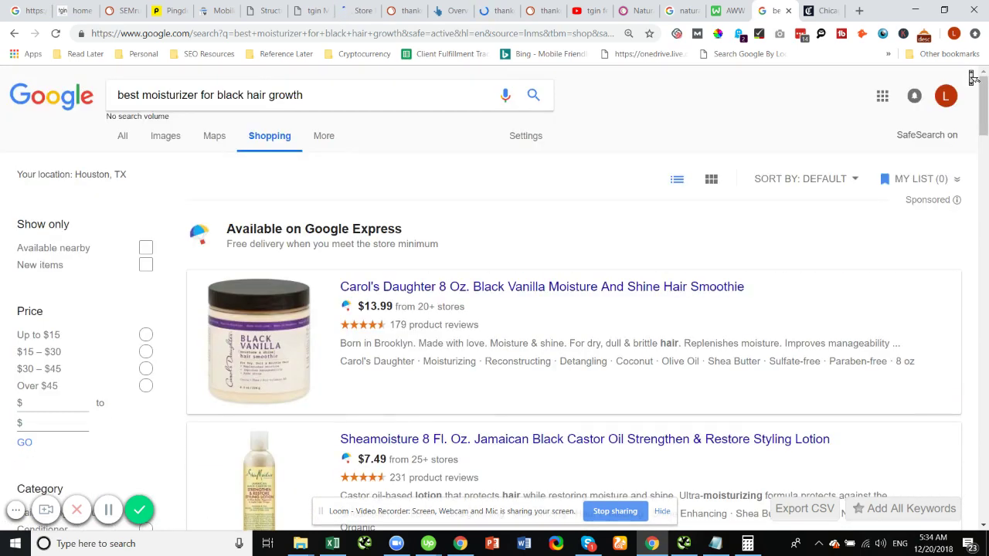
pyautogui.click(815, 10)
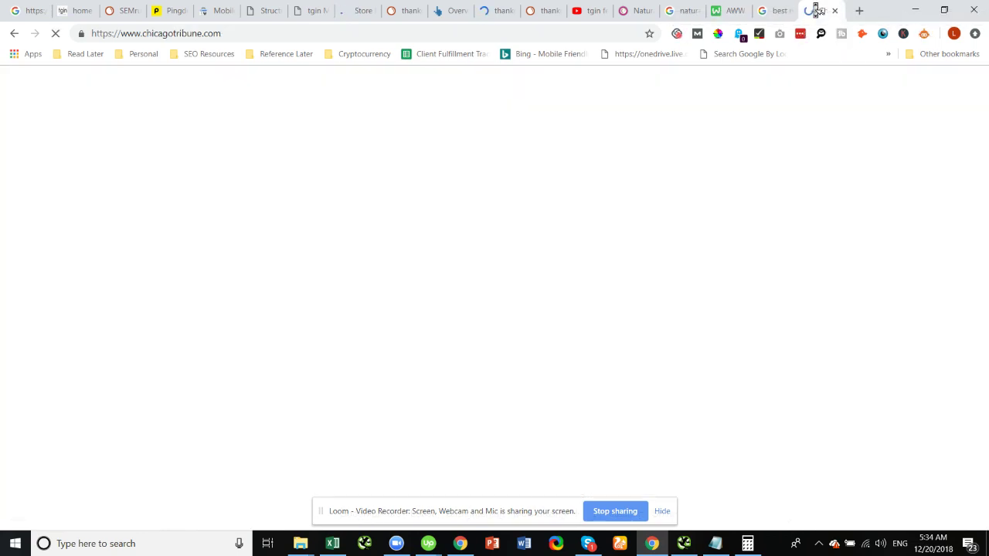